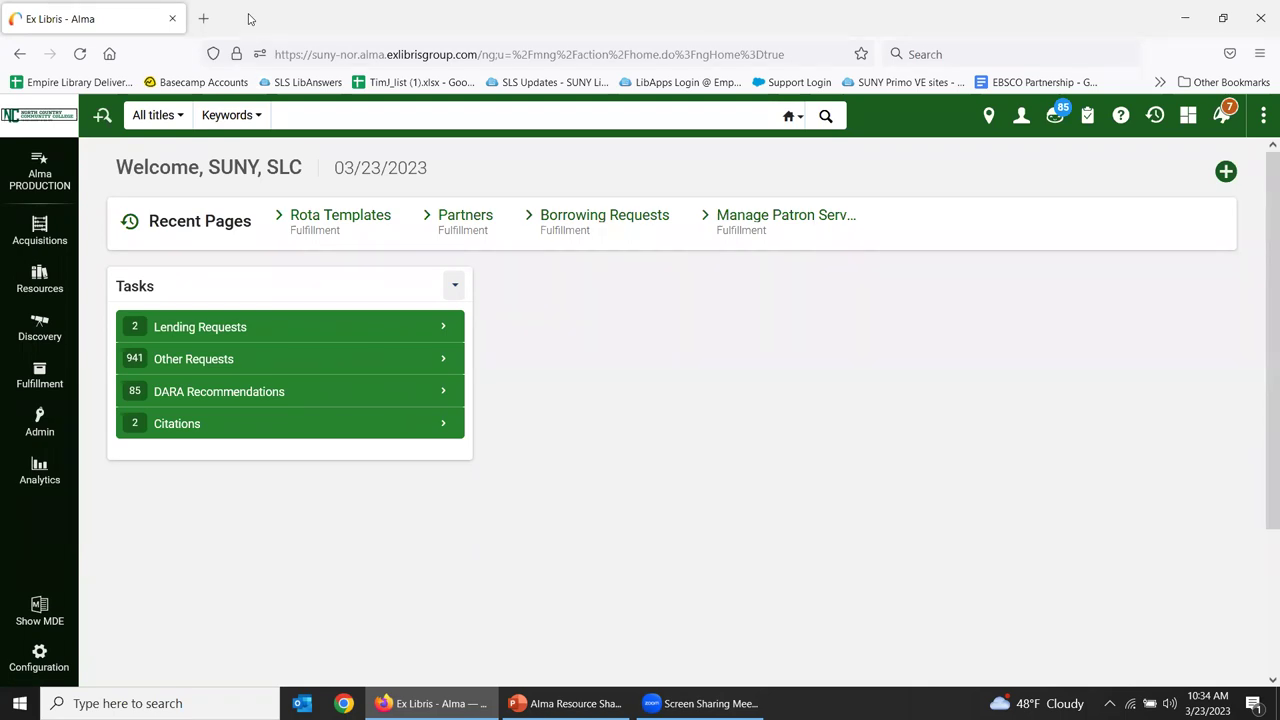
- In a new tab, open North Country Community College's Primo VE site from the SUNY Primo VE sites guide
click(203, 19)
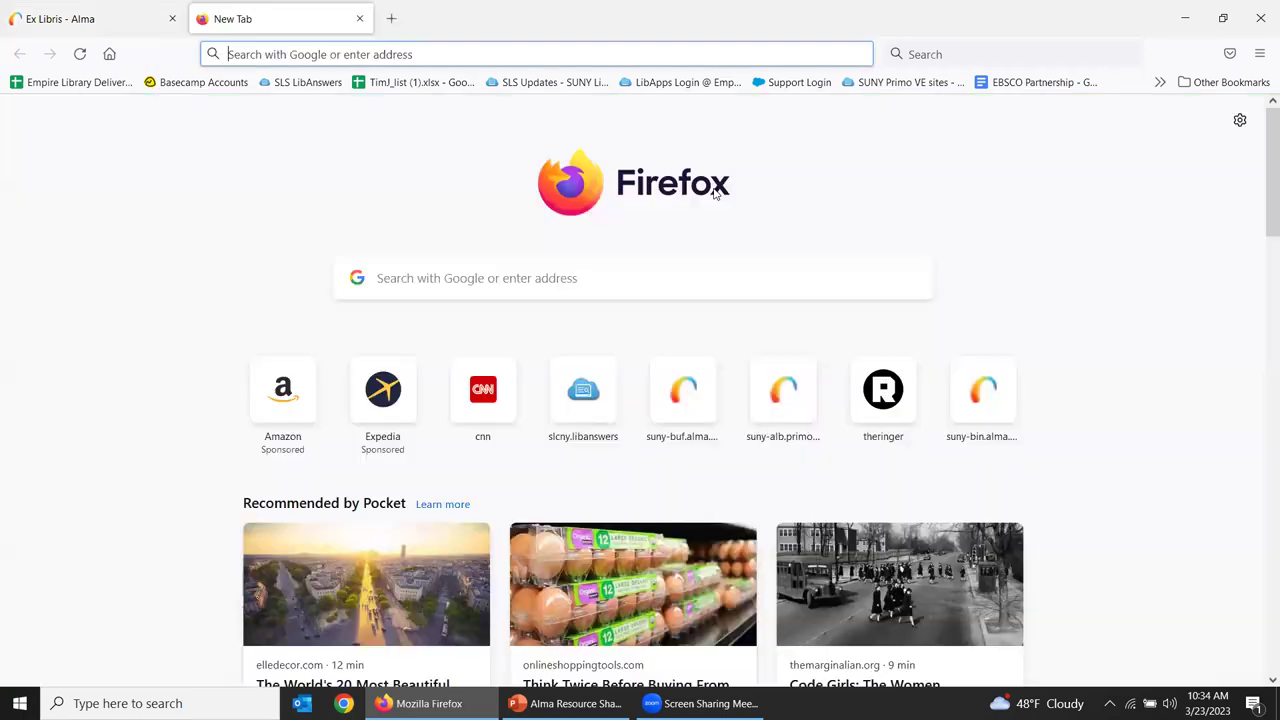
click(886, 82)
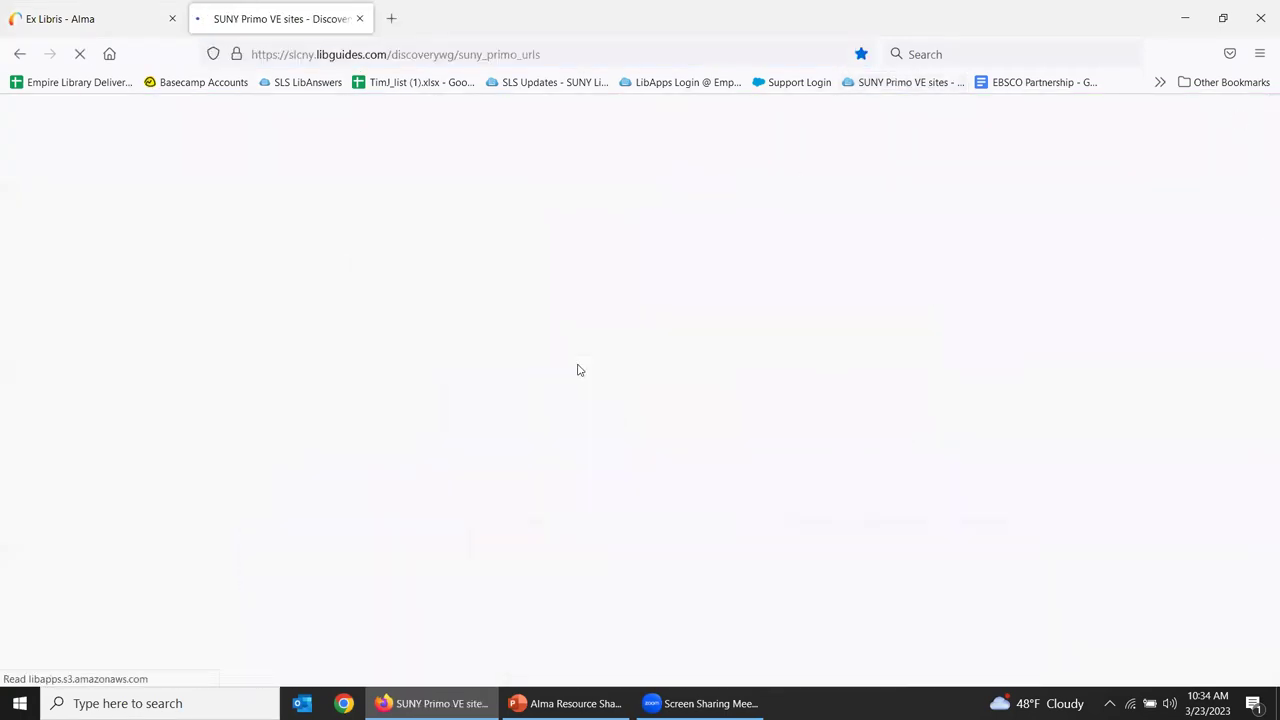
scroll(800, 414, down, 3)
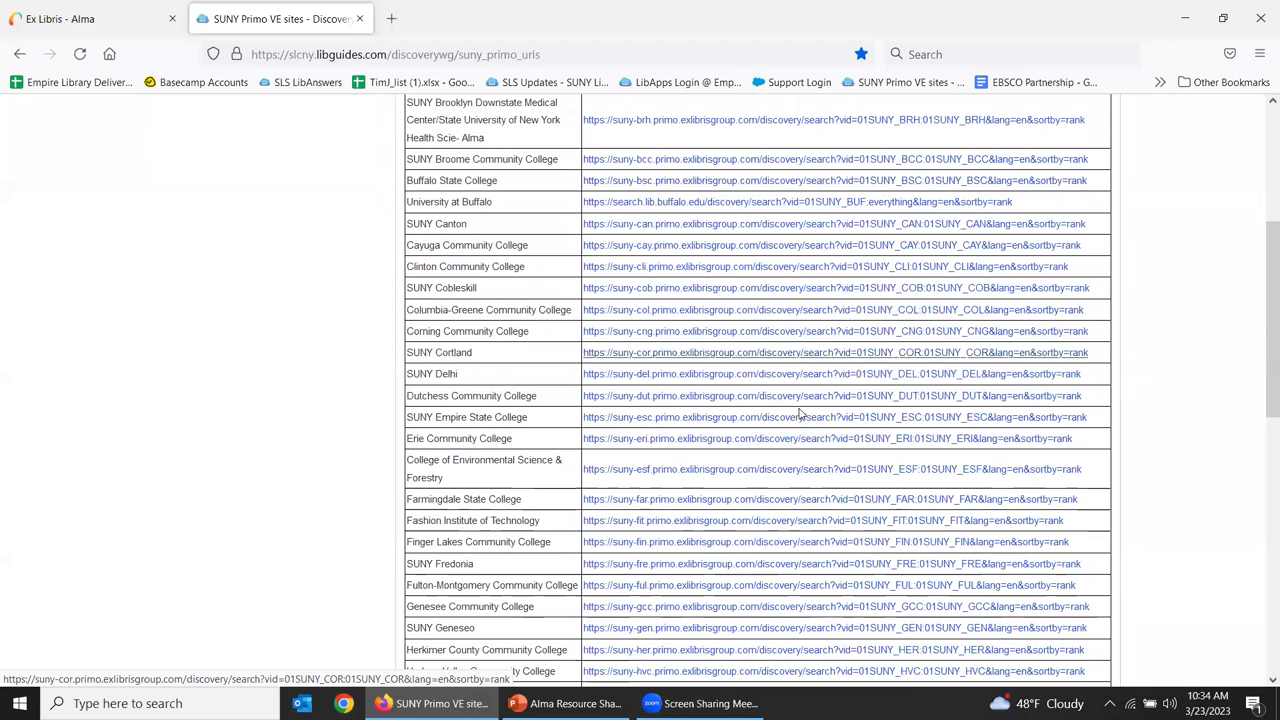
scroll(800, 414, down, 5)
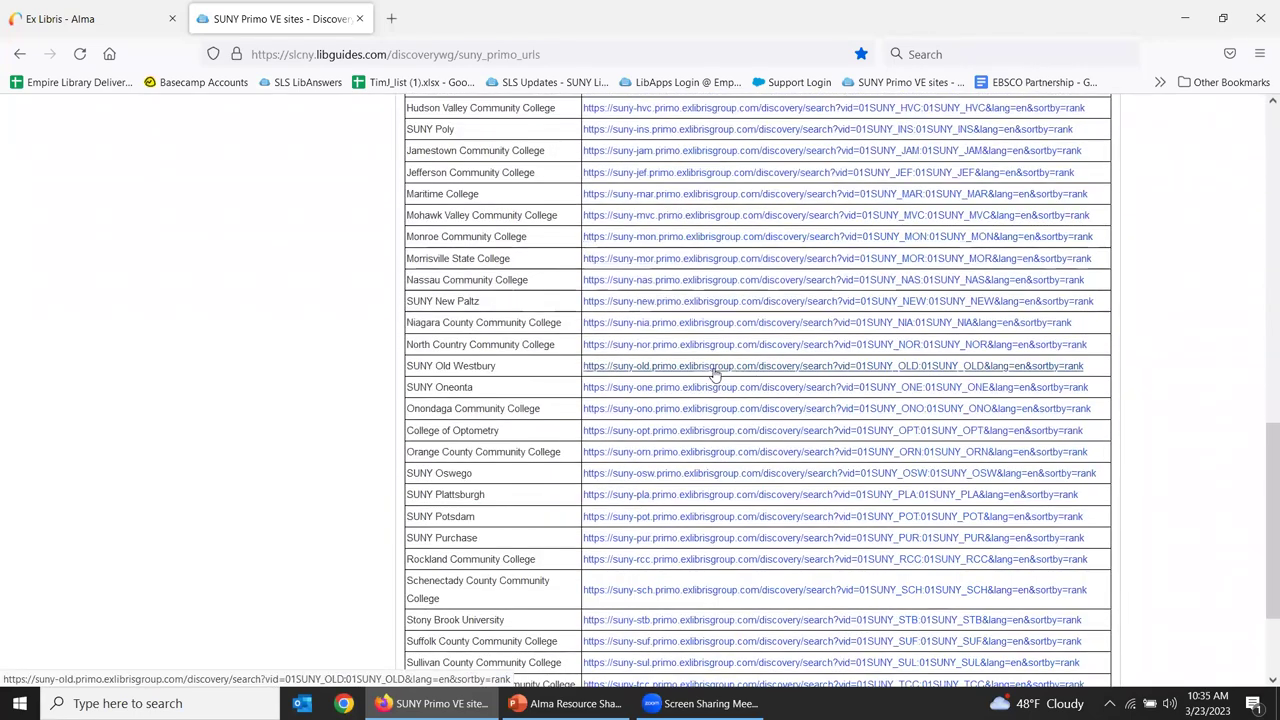
click(663, 345)
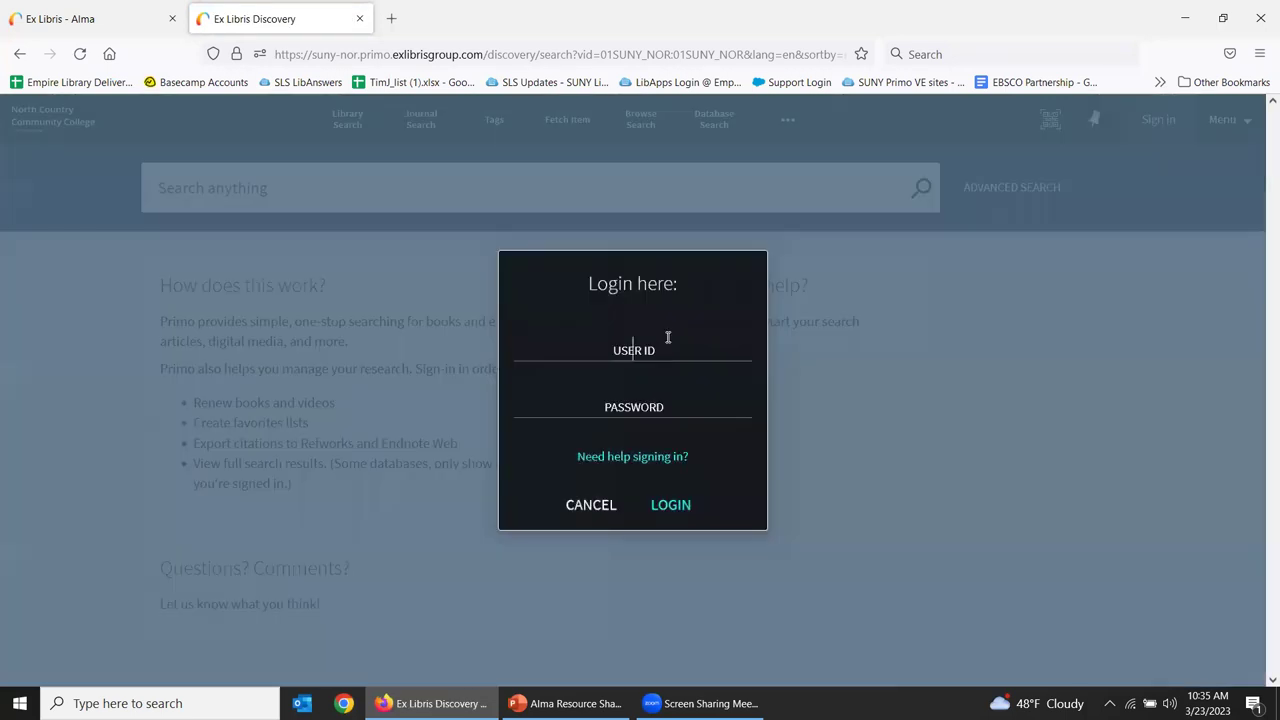
- Sign in with the saved staff login and search the SUNY Catalog for 'adirondacks'
click(668, 337)
text(slc)
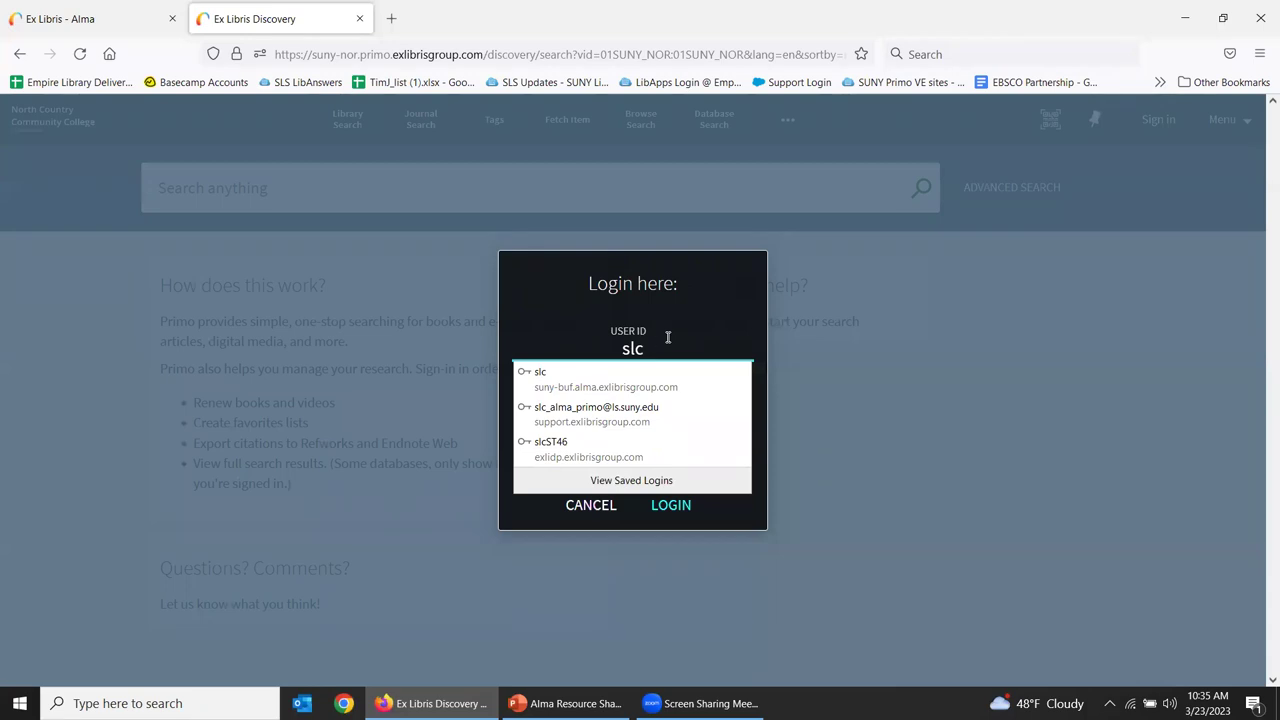
click(668, 380)
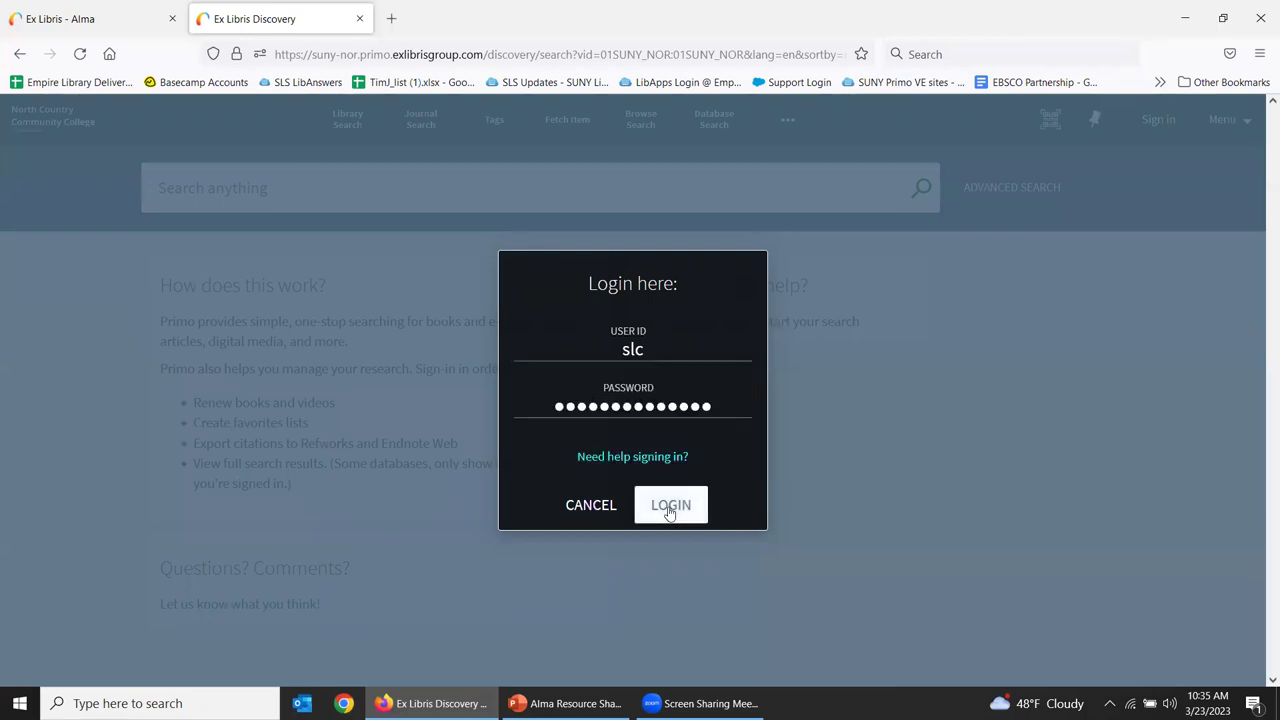
click(670, 505)
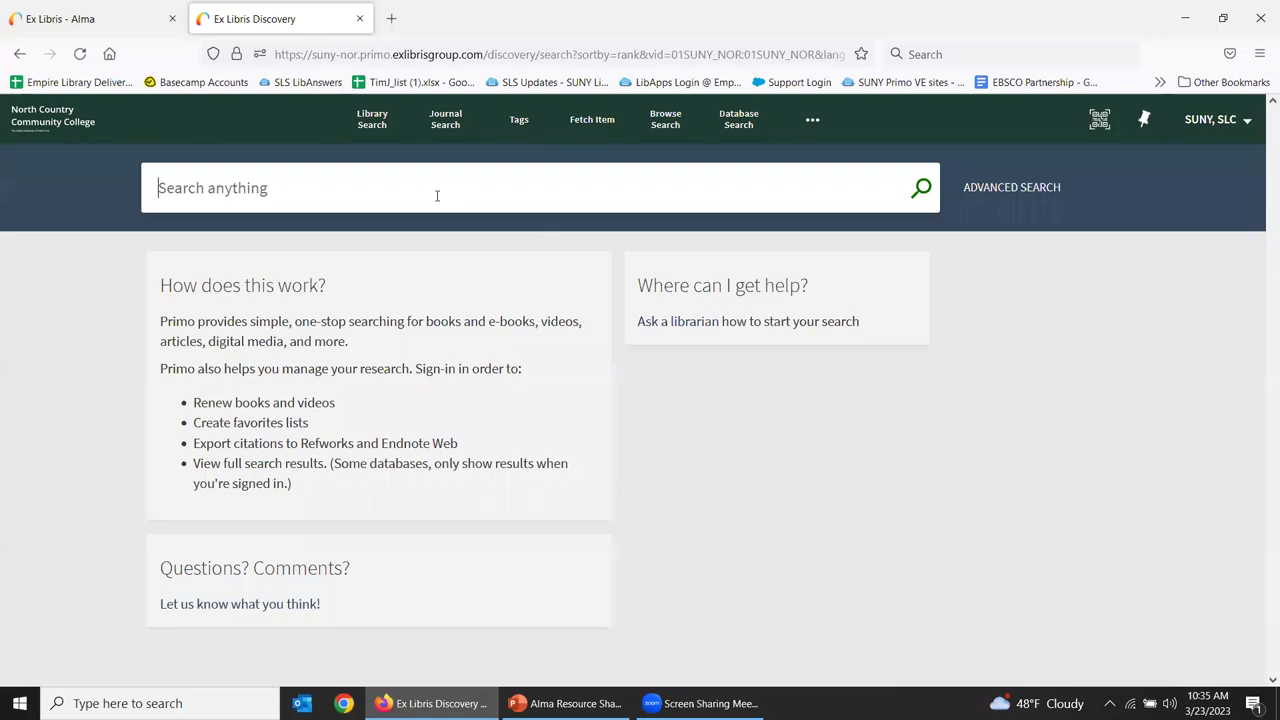
text(adirondacks)
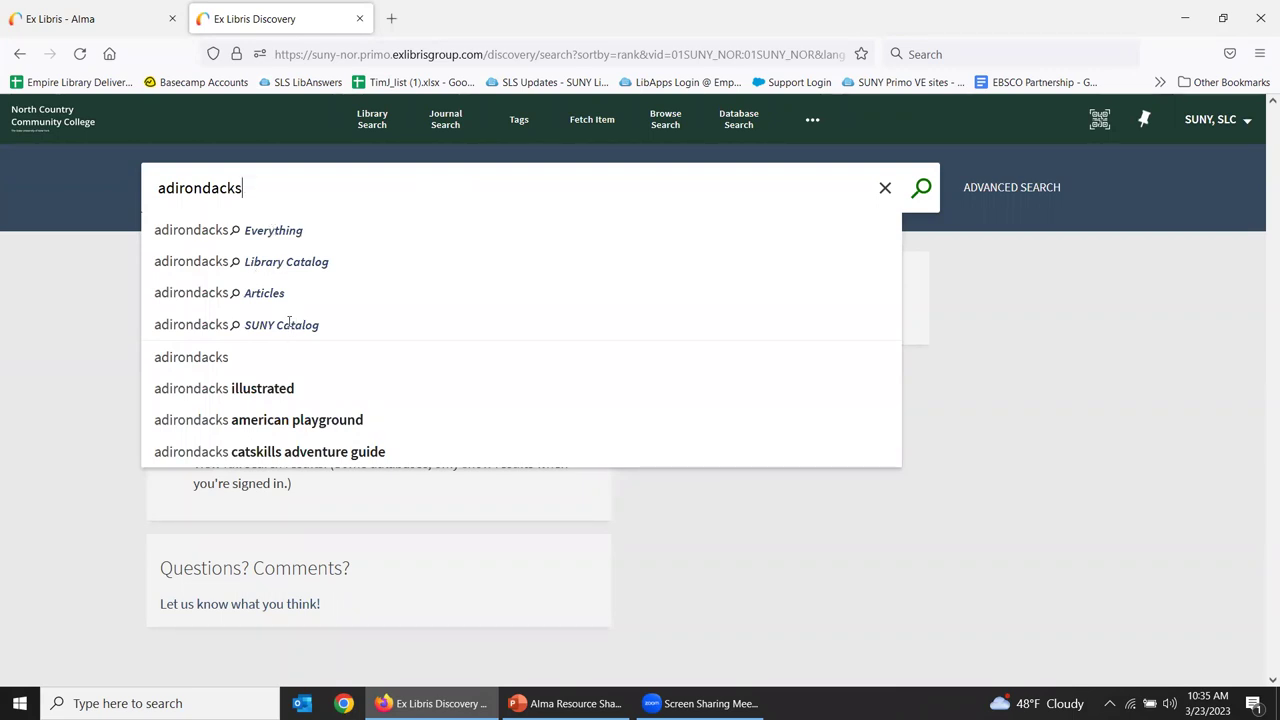
click(288, 325)
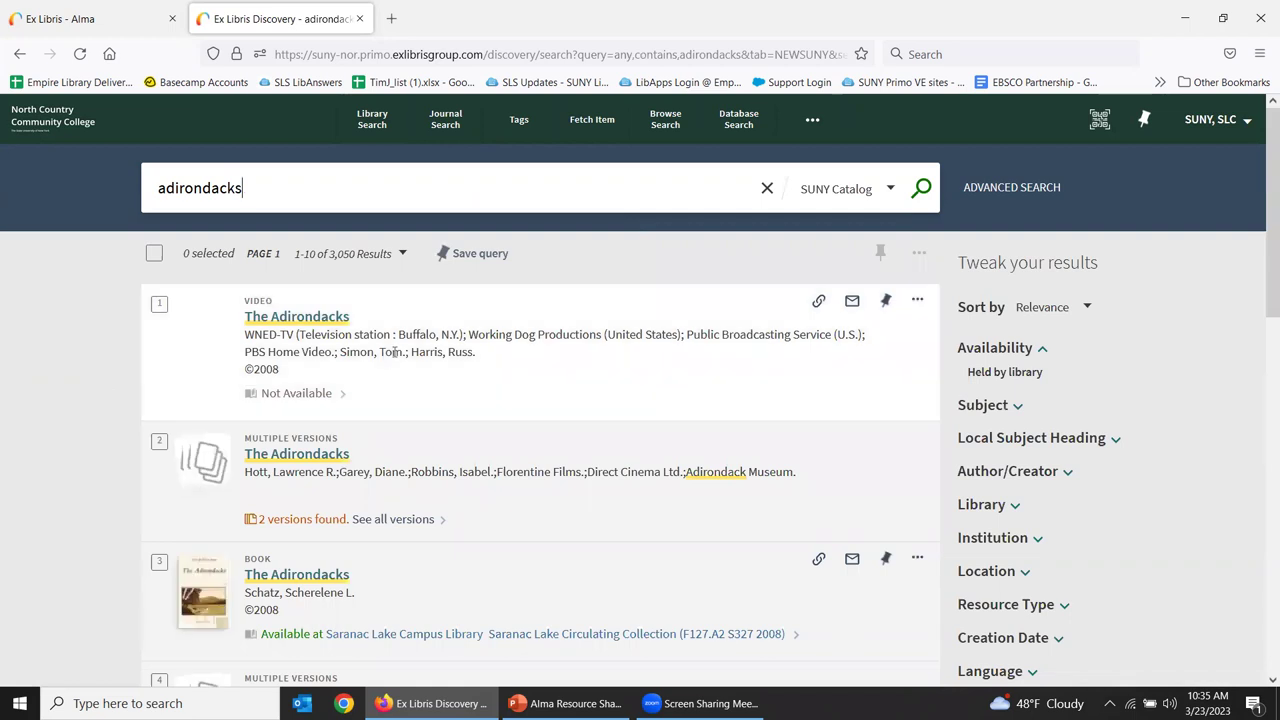
- Open the full record for result 9, The resurrection of the animals : poems
scroll(488, 370, down, 3)
scroll(488, 370, down, 6)
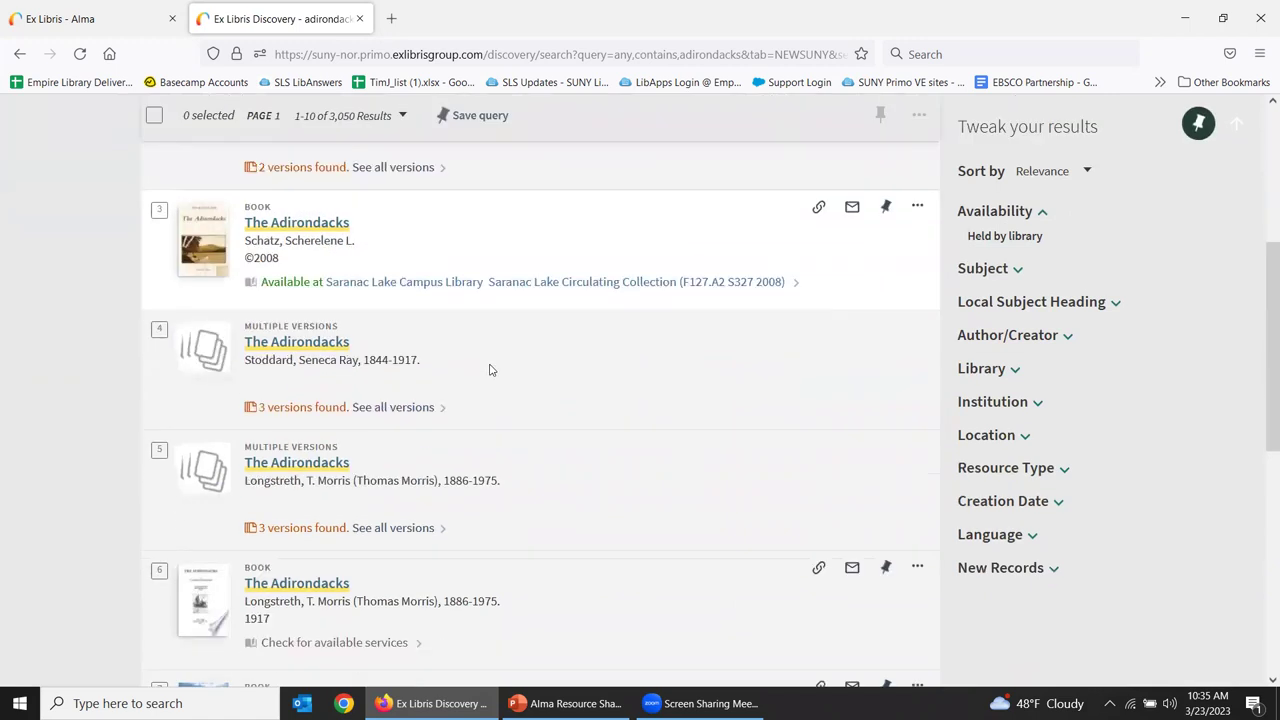
scroll(588, 347, down, 5)
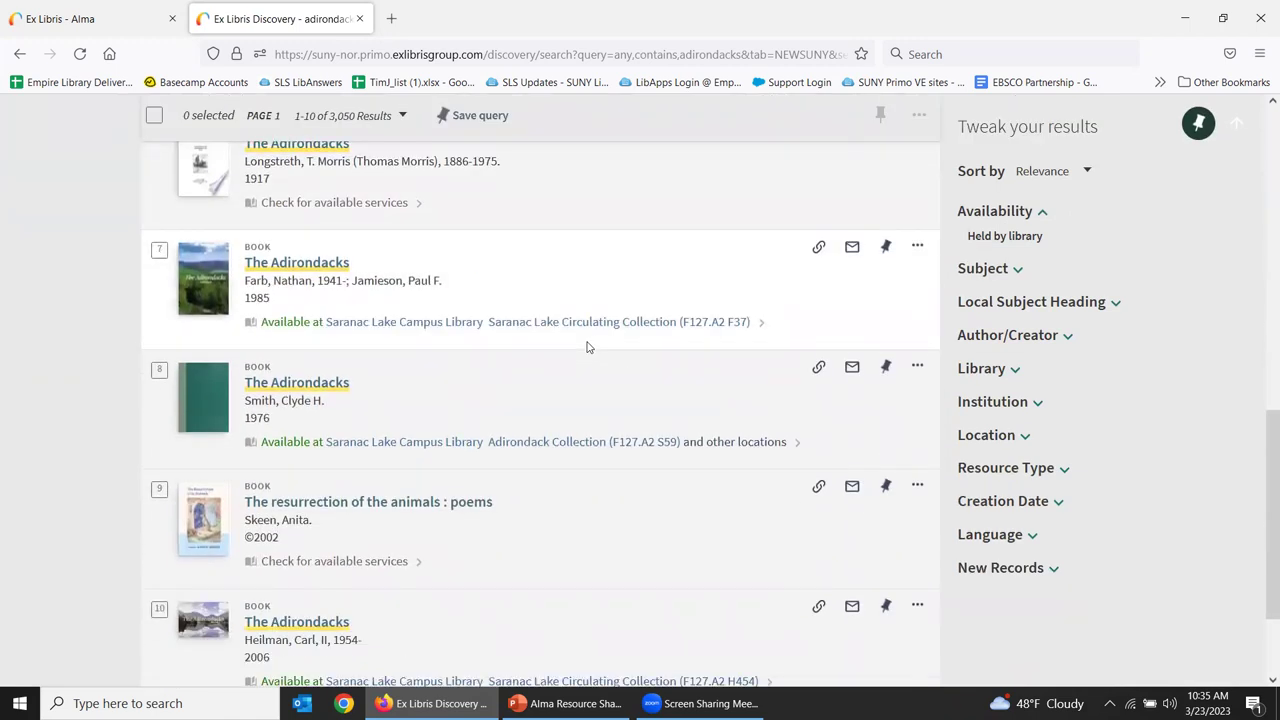
scroll(588, 347, down, 2)
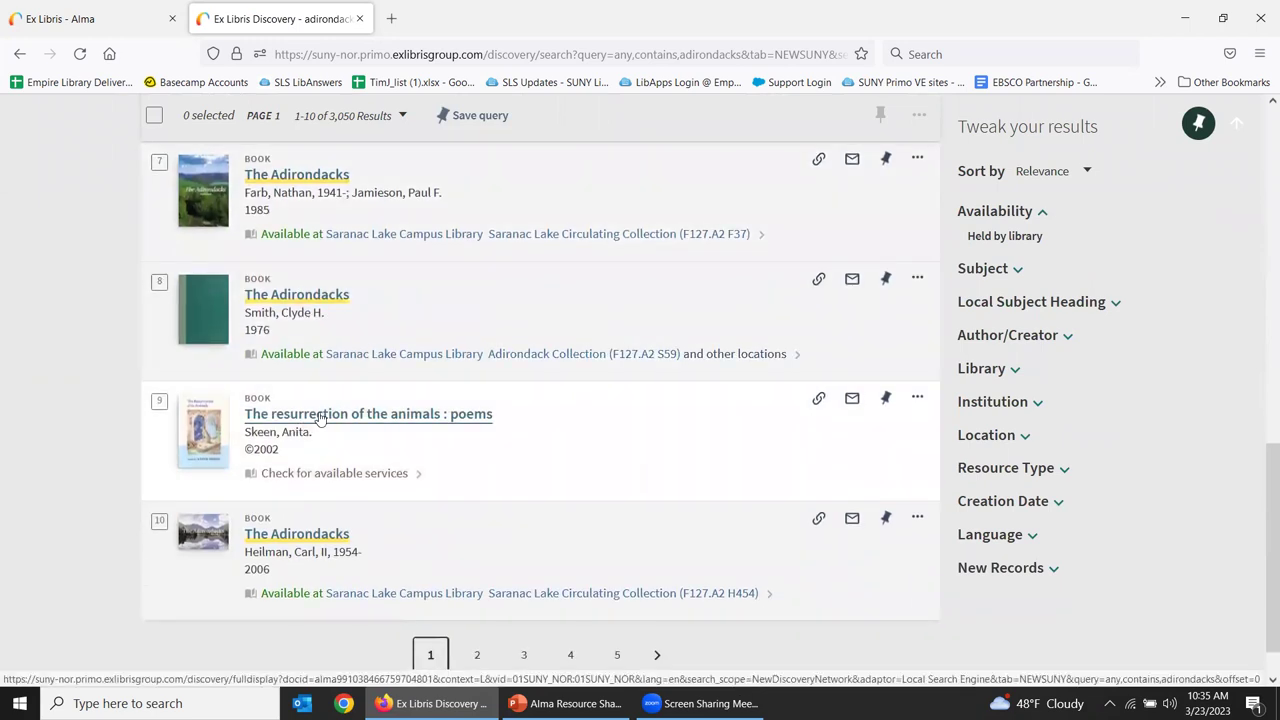
click(322, 416)
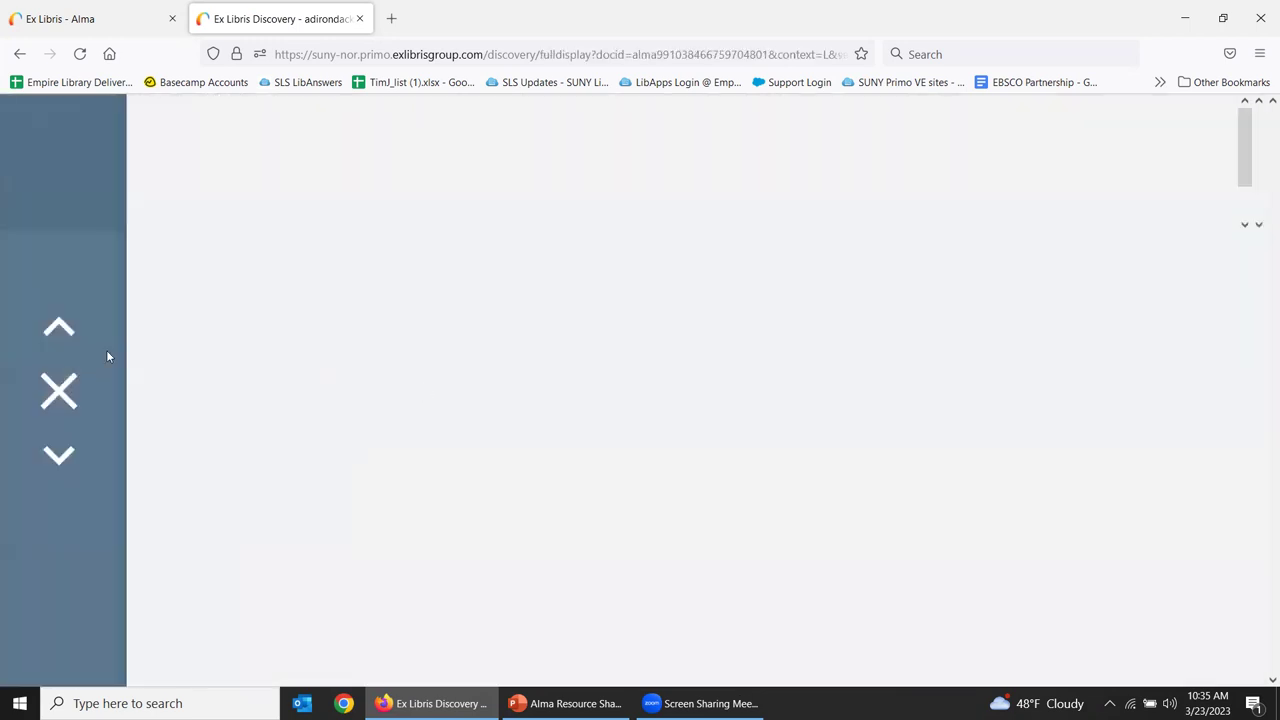
click(58, 393)
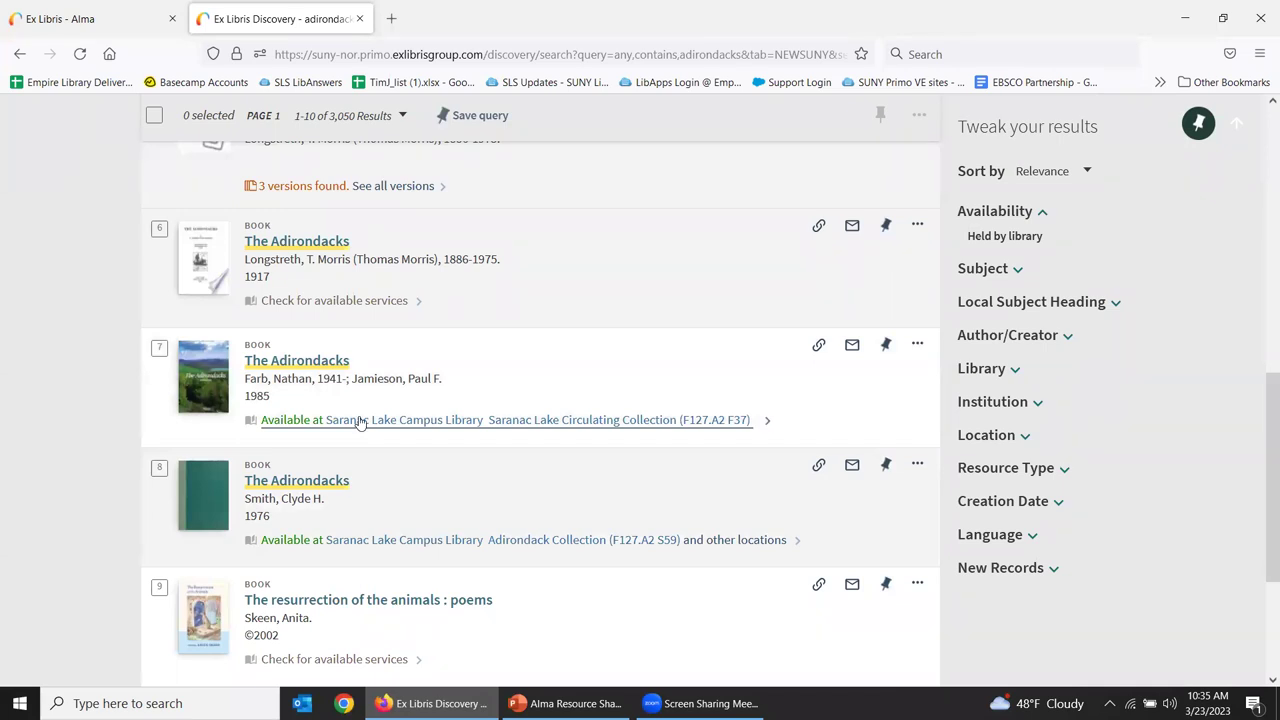
scroll(300, 560, down, 1)
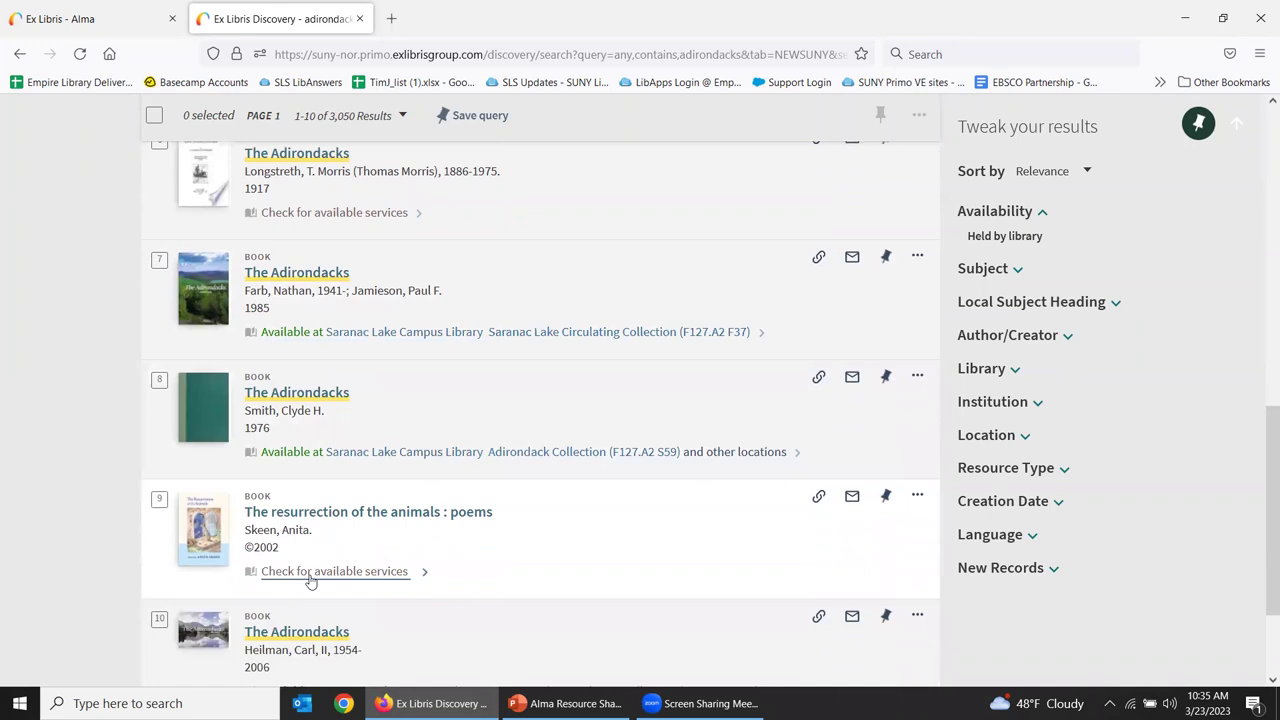
click(338, 513)
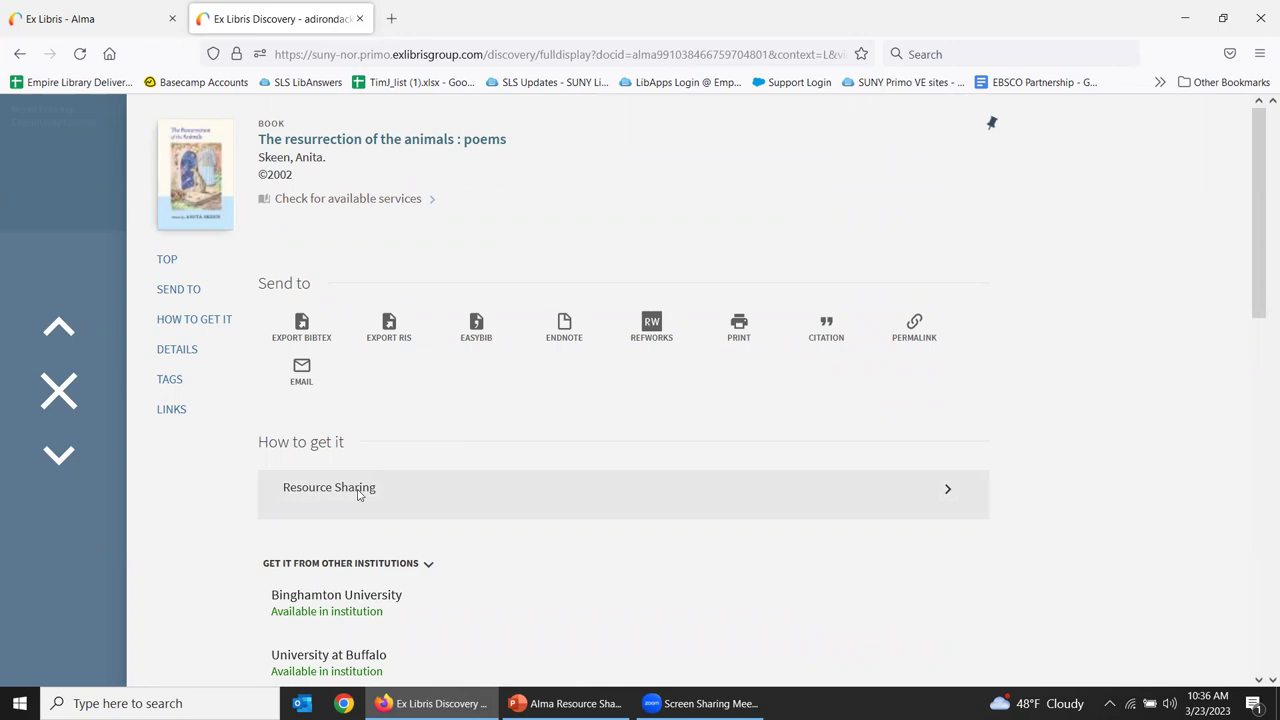
- Send a Resource Sharing request for the book, picking up at Saranac Lake Campus Library
click(359, 494)
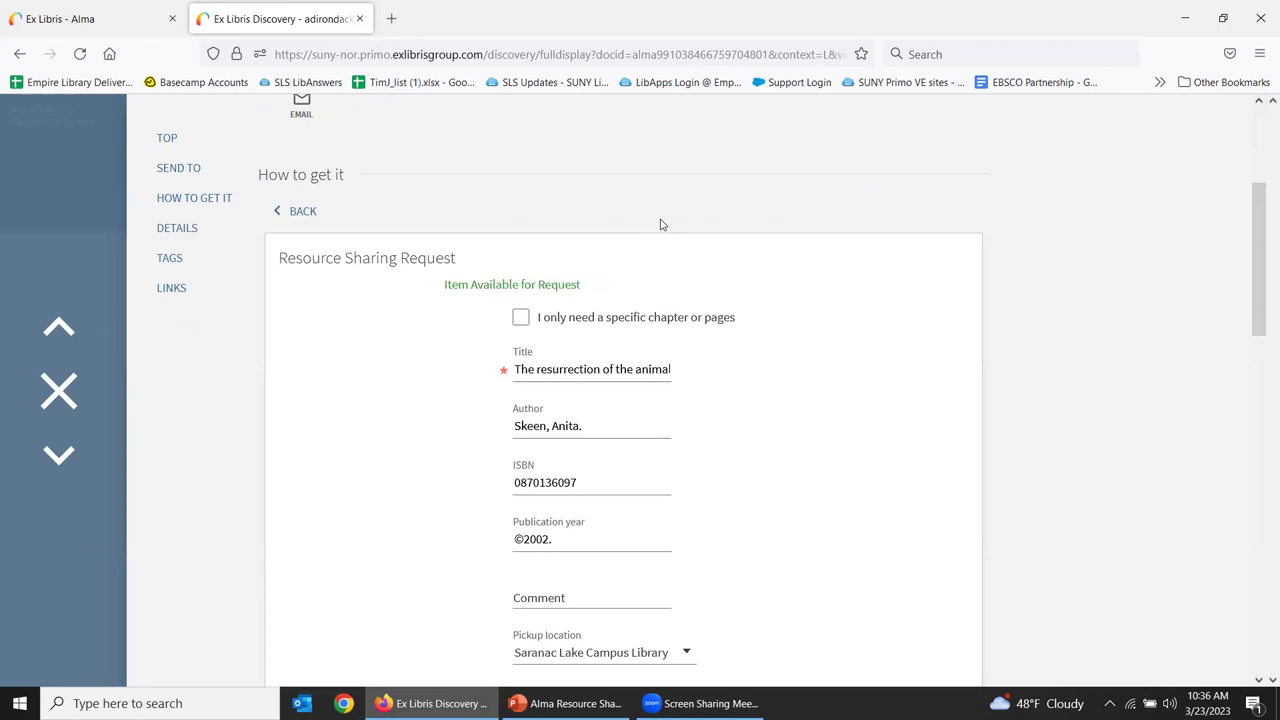
scroll(640, 300, down, 2)
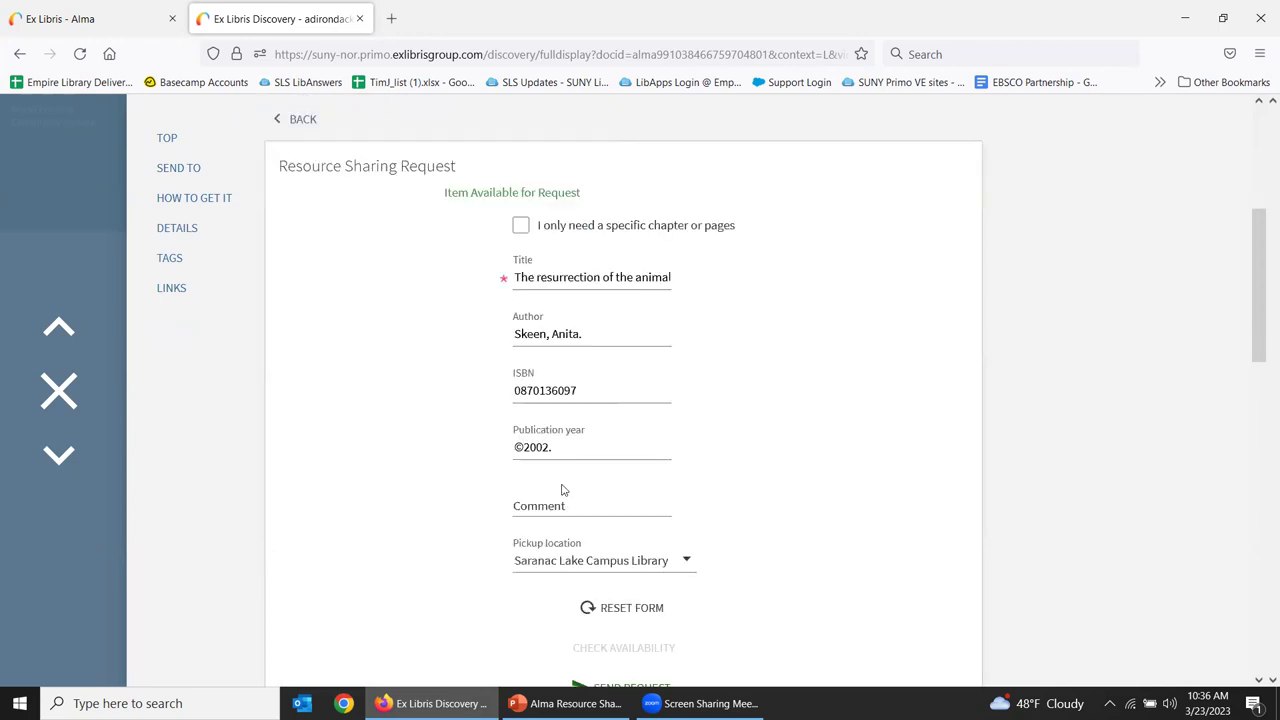
scroll(580, 450, down, 2)
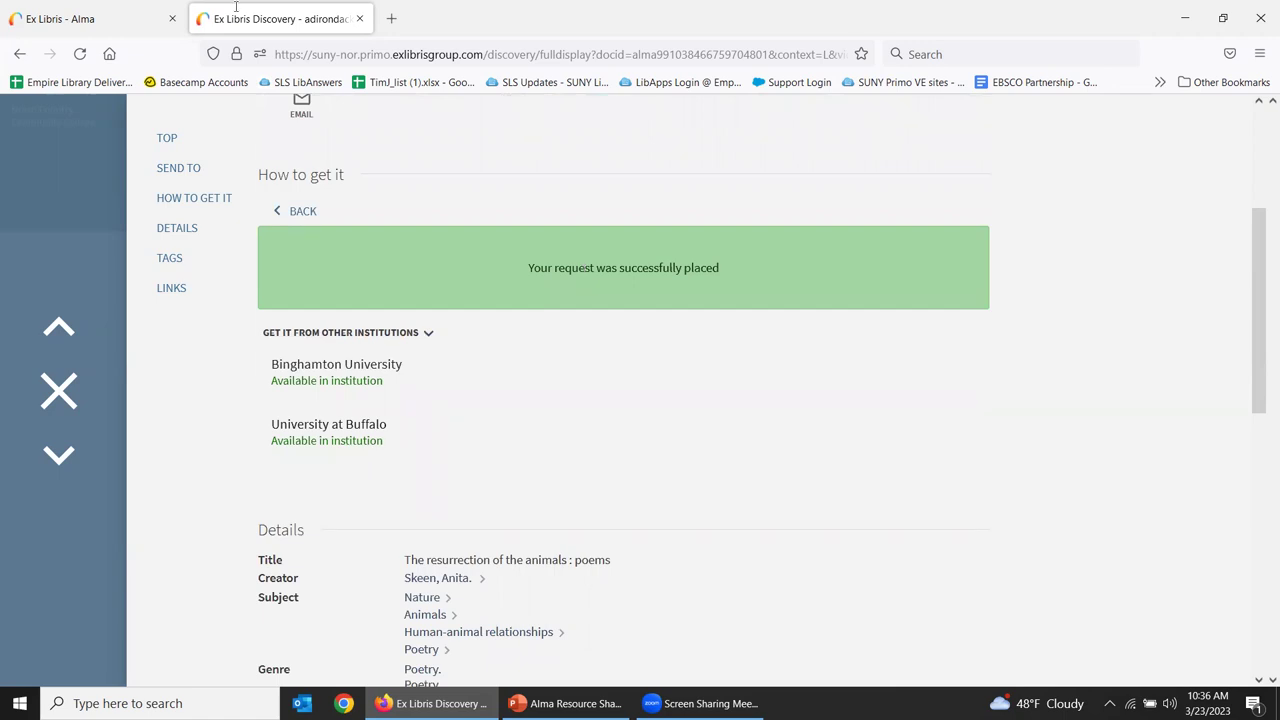
click(80, 19)
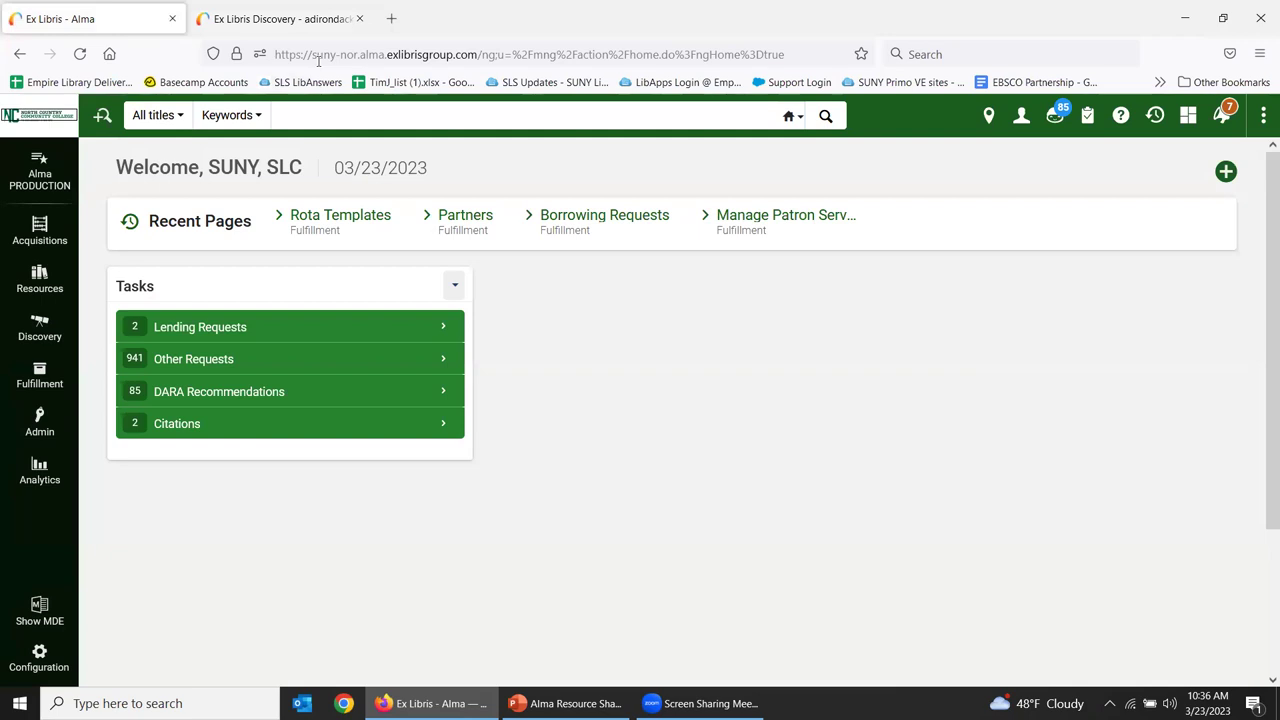
- Open The resurrection of the animals borrowing request and check its rota lists Binghamton University (SUNYBIN)
click(20, 380)
click(148, 522)
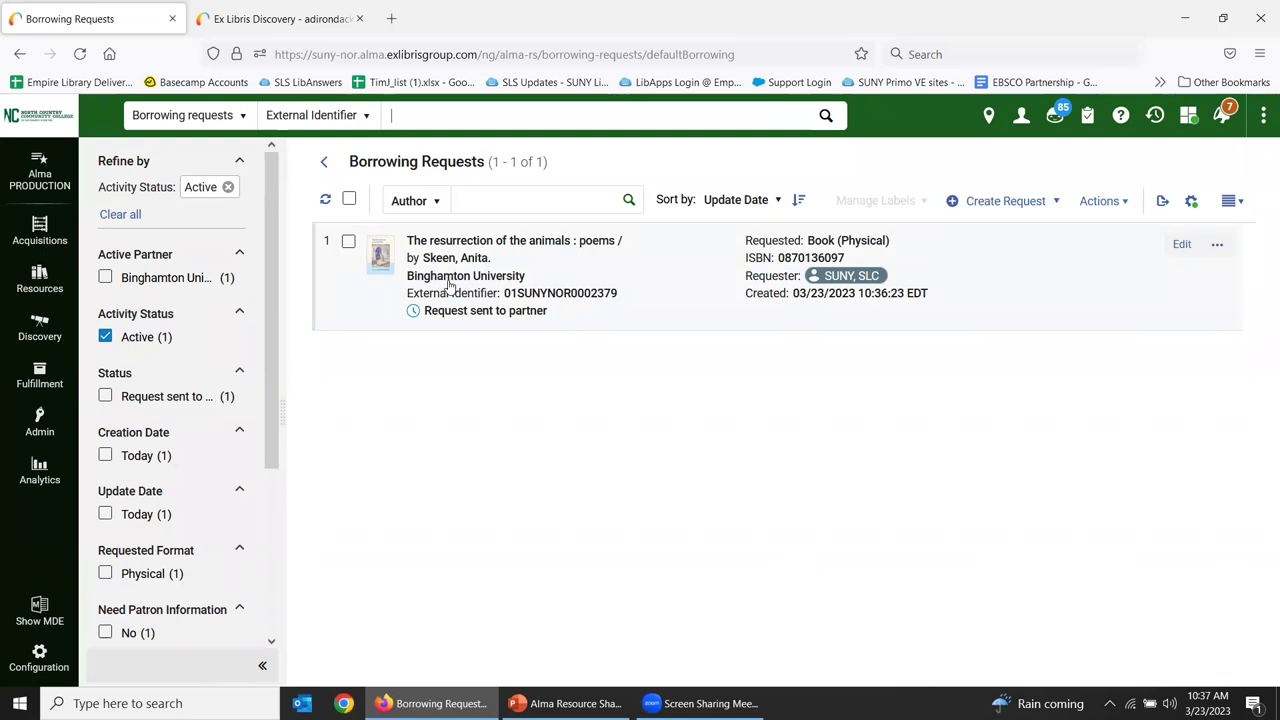
click(1018, 268)
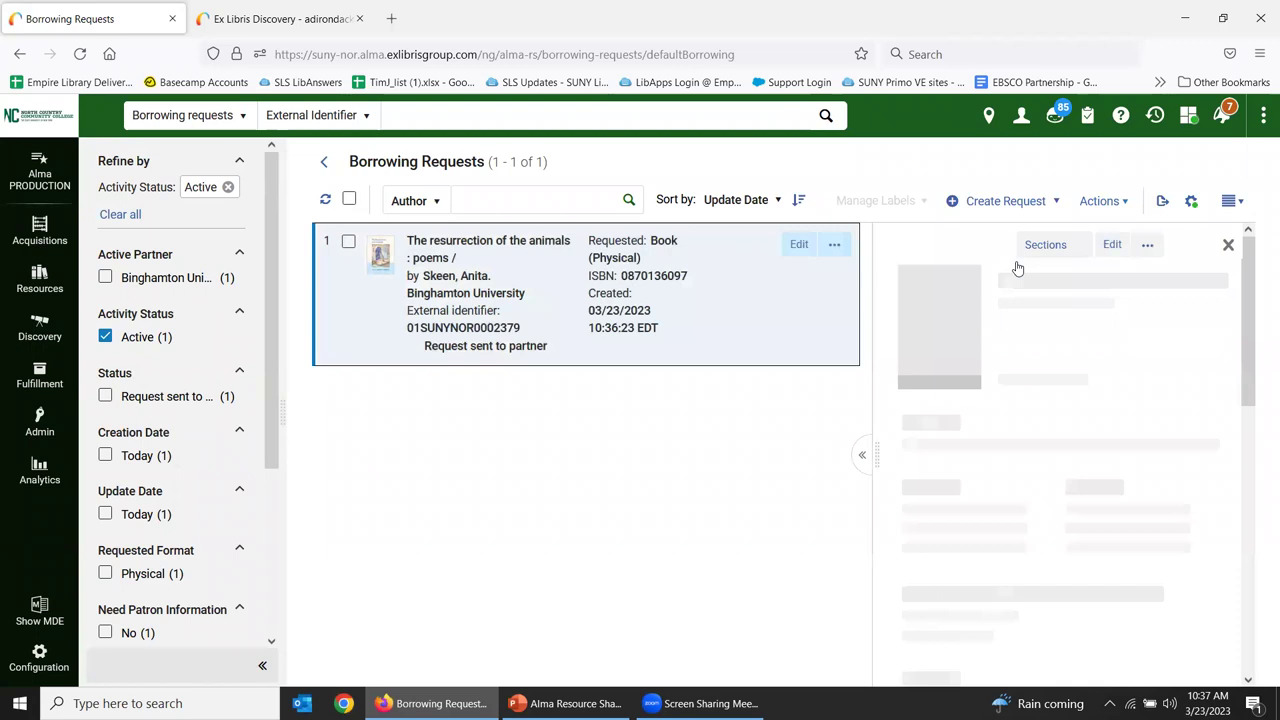
click(1115, 249)
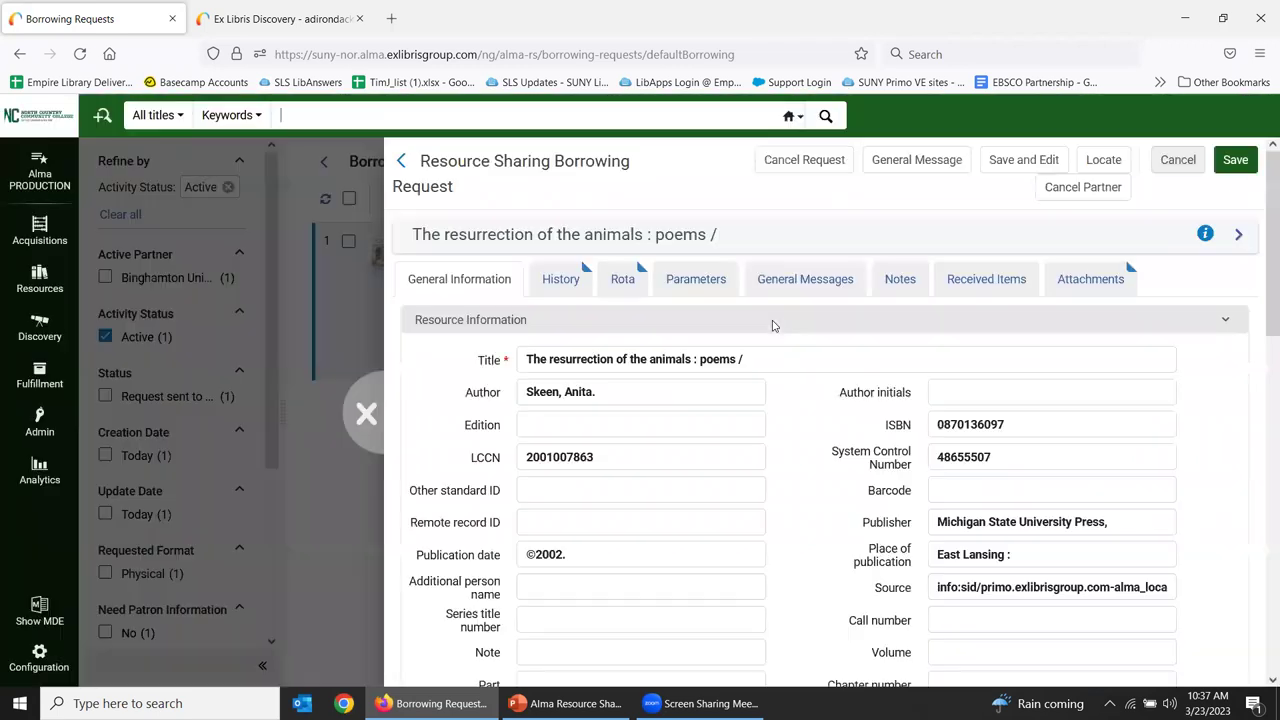
scroll(662, 254, up, 3)
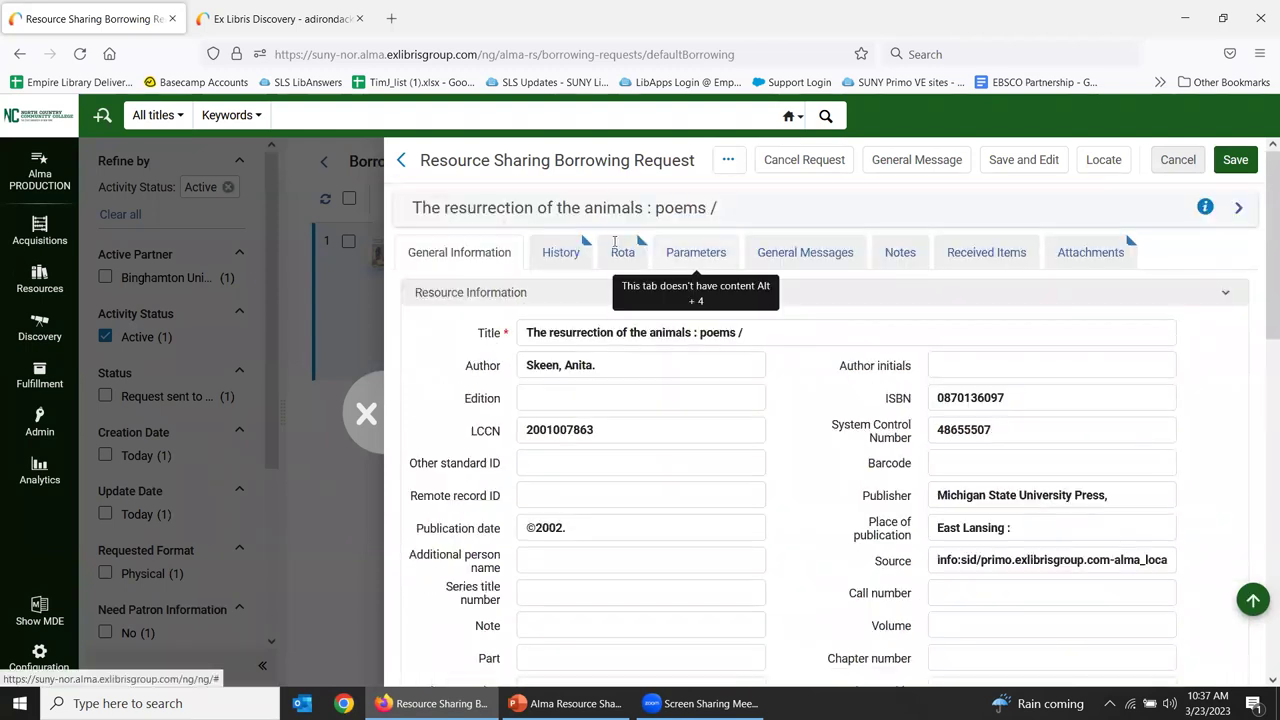
click(618, 243)
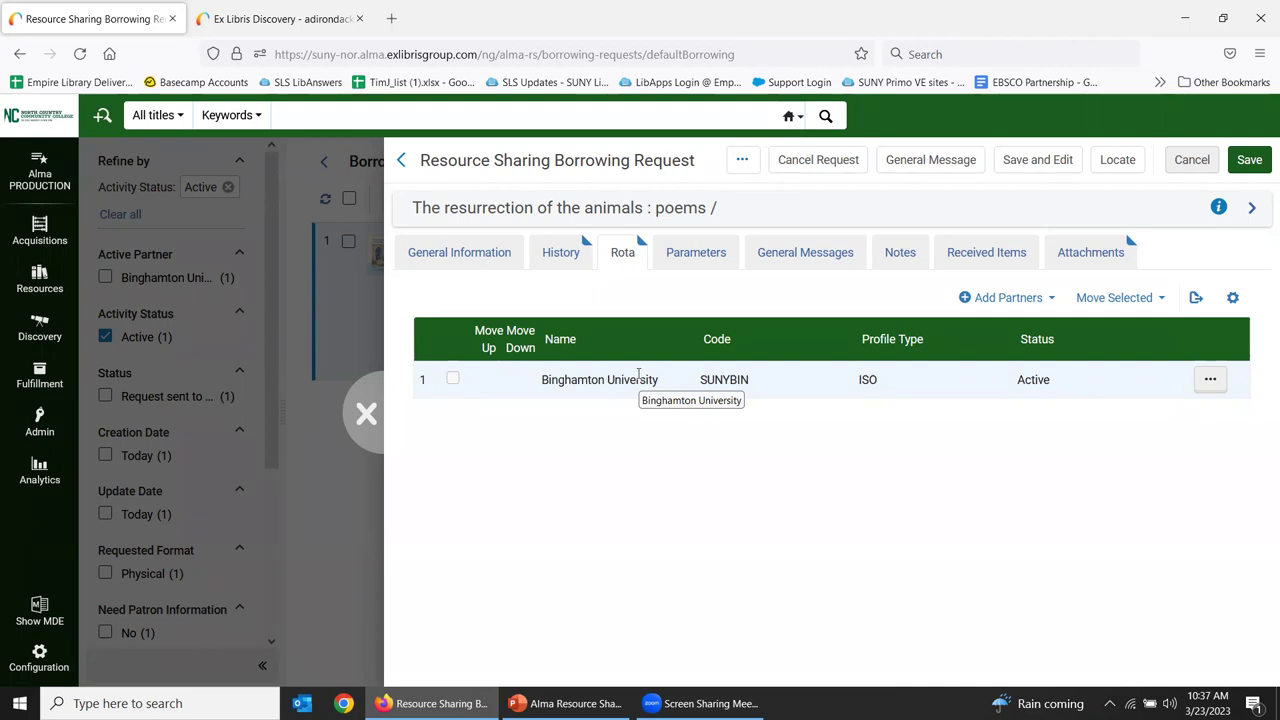
click(362, 418)
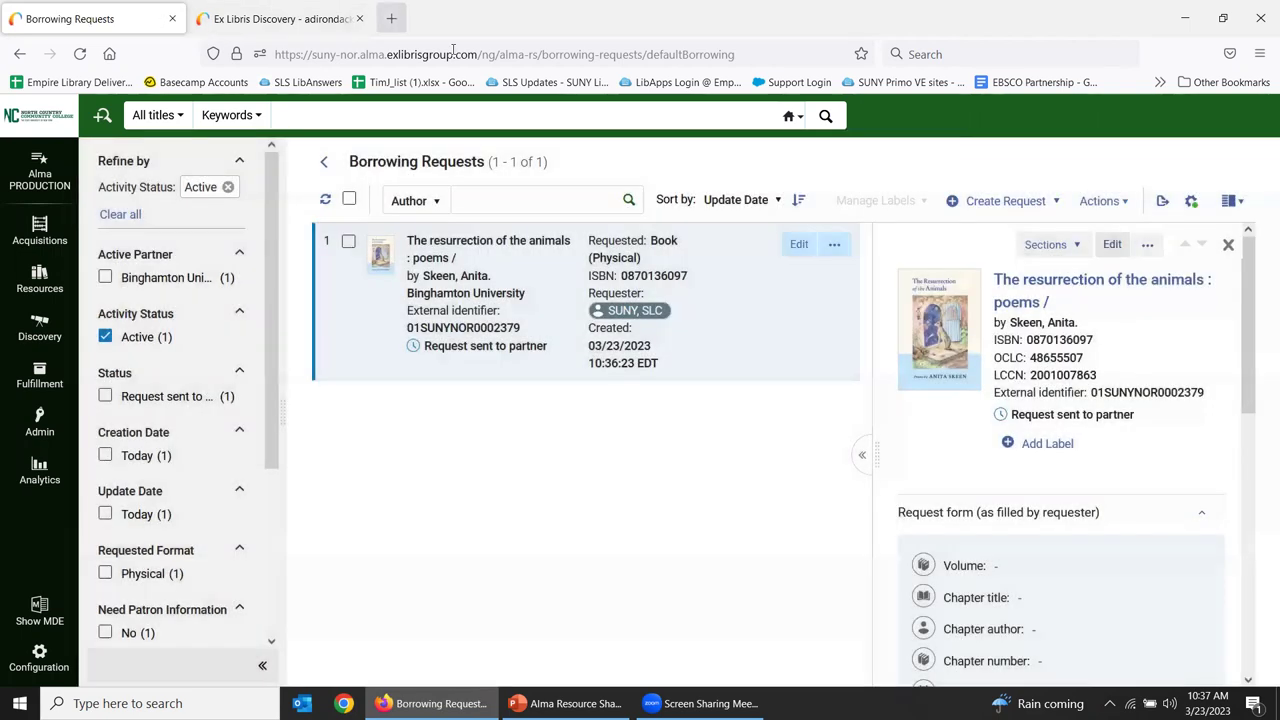
- Log in to Binghamton's Alma at suny-bin.alma.exlibrisgroup.com in a new tab and open Lending Requests
key(ctrl+t)
text(suny-b)
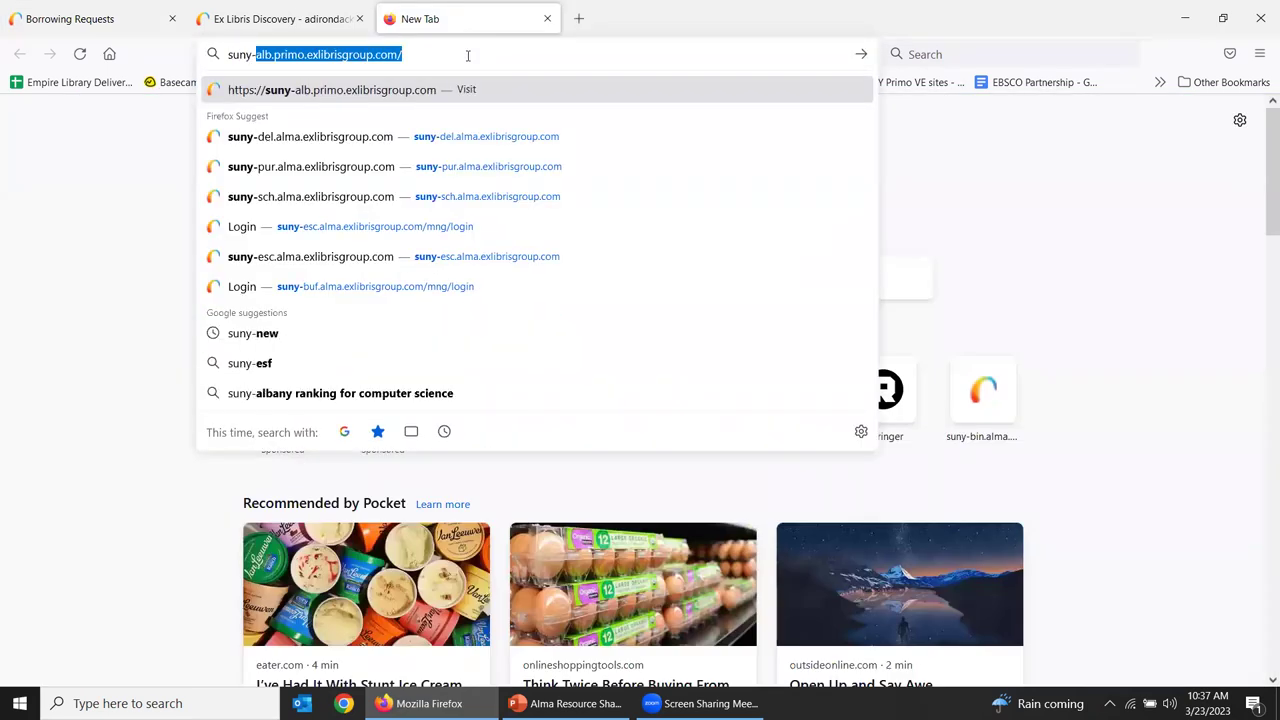
text(in)
key(Return)
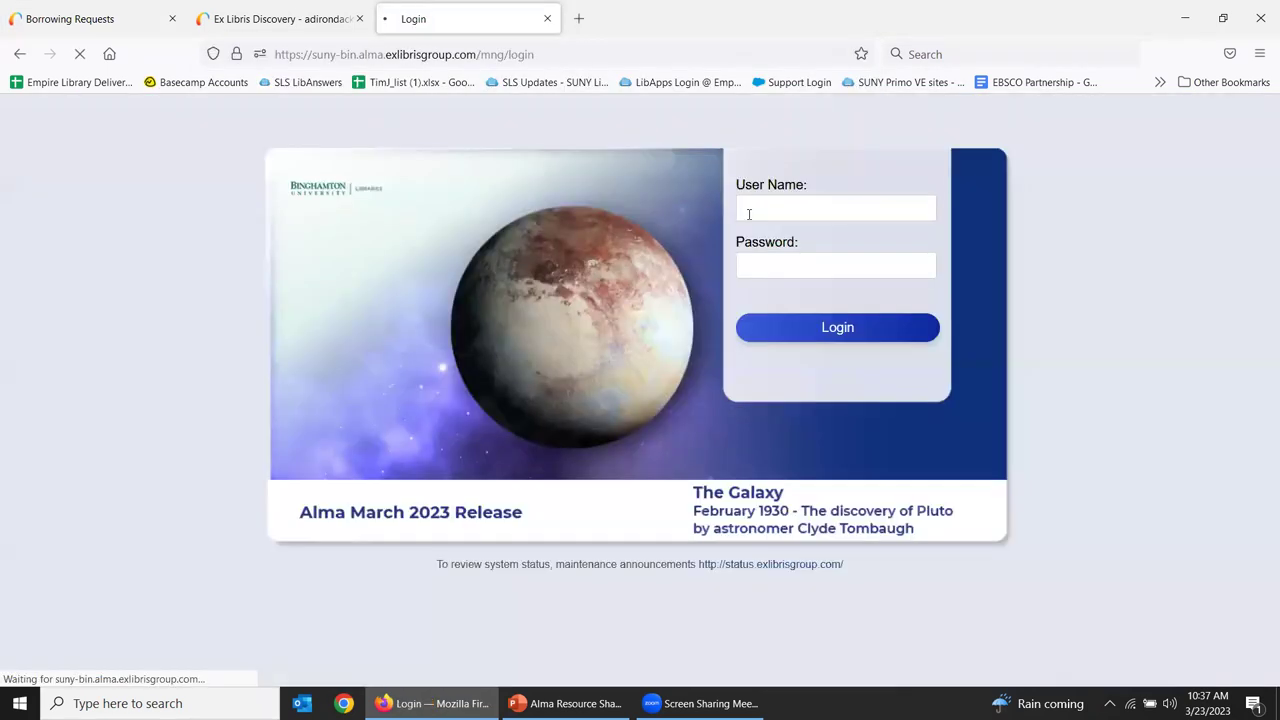
click(748, 213)
click(769, 309)
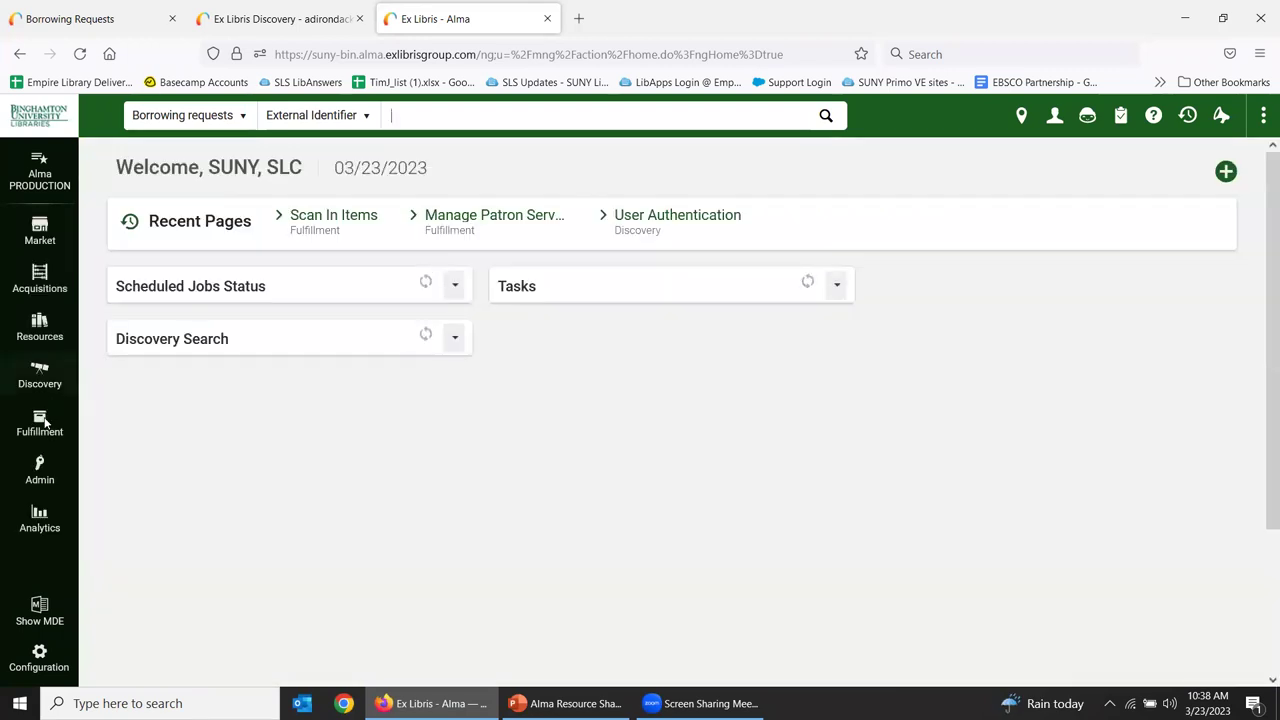
click(42, 420)
click(143, 505)
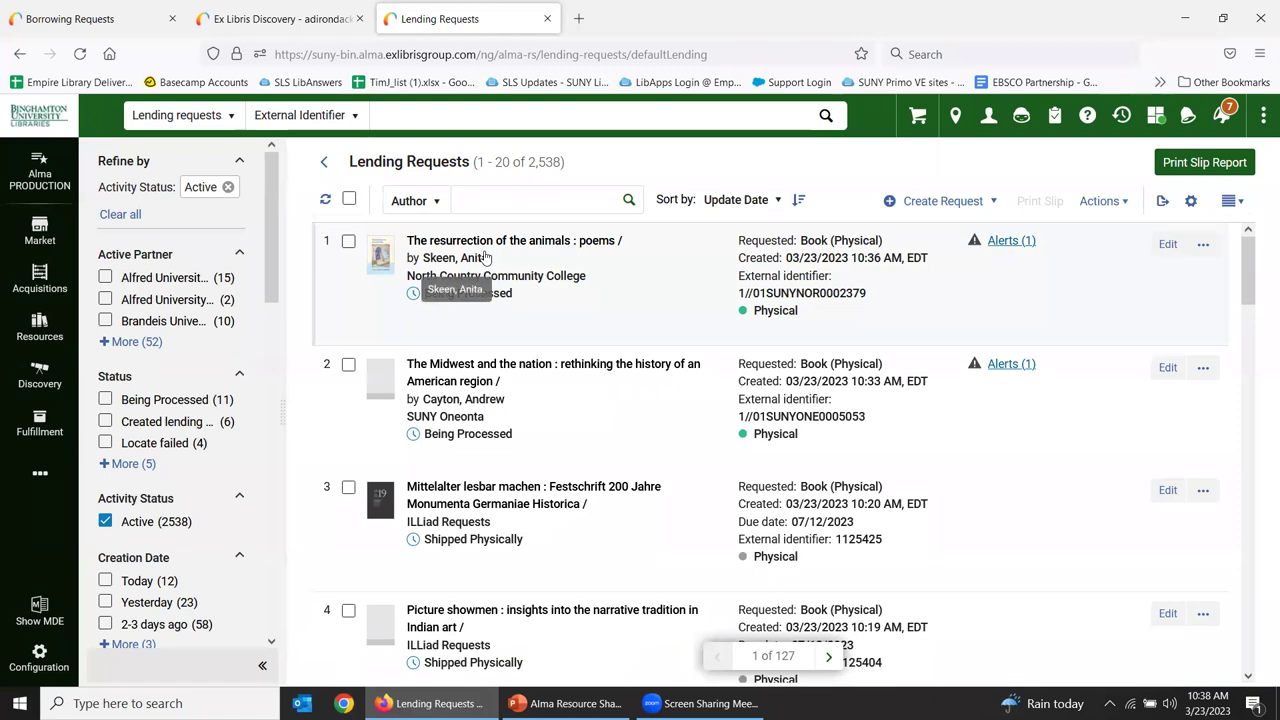
- Open the details of The resurrection of the animals lending request from North Country Community College
click(920, 299)
scroll(1108, 430, down, 5)
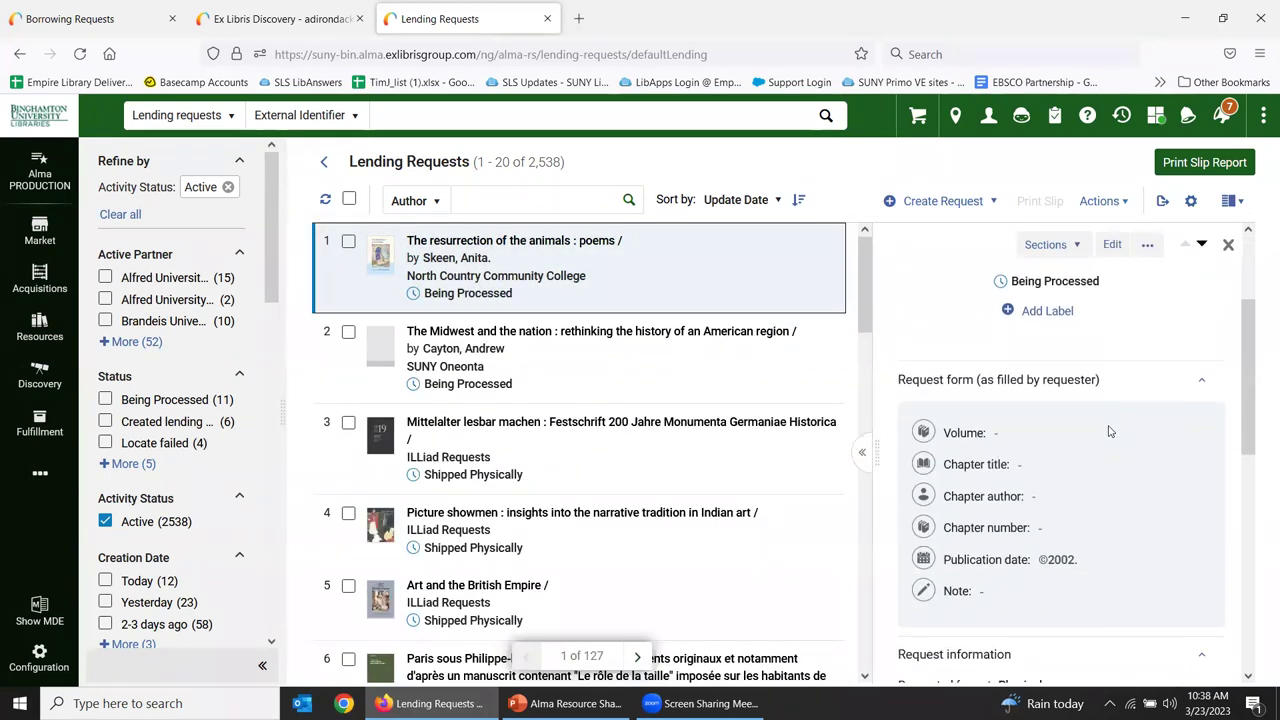
scroll(1108, 430, down, 5)
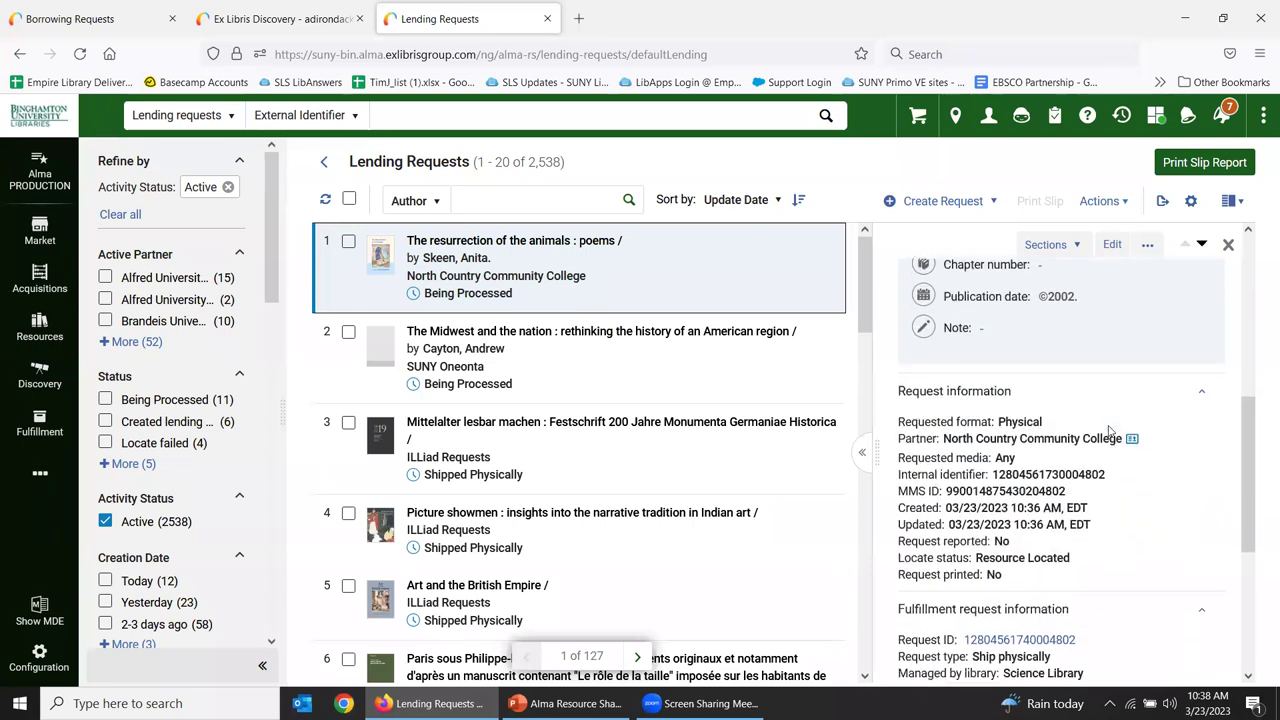
scroll(1108, 430, up, 2)
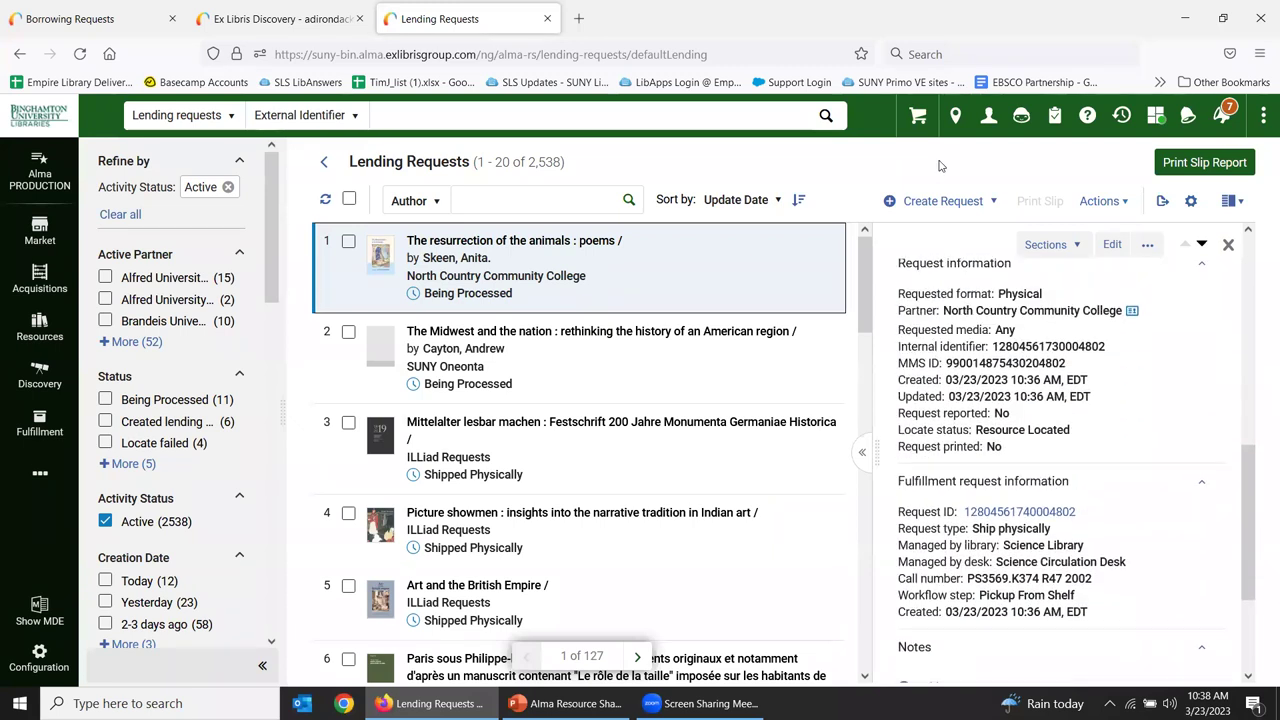
- Set the working location to Science Library - Science Circulation Desk
click(941, 115)
click(1003, 240)
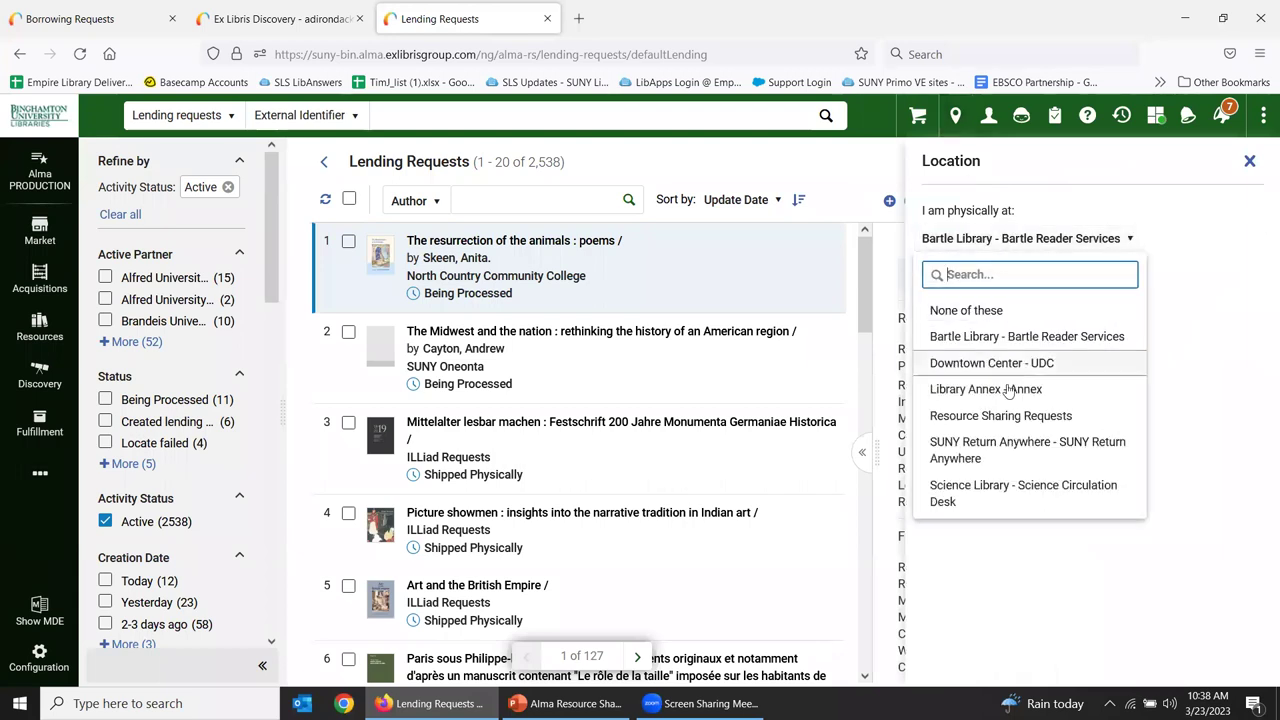
click(1027, 493)
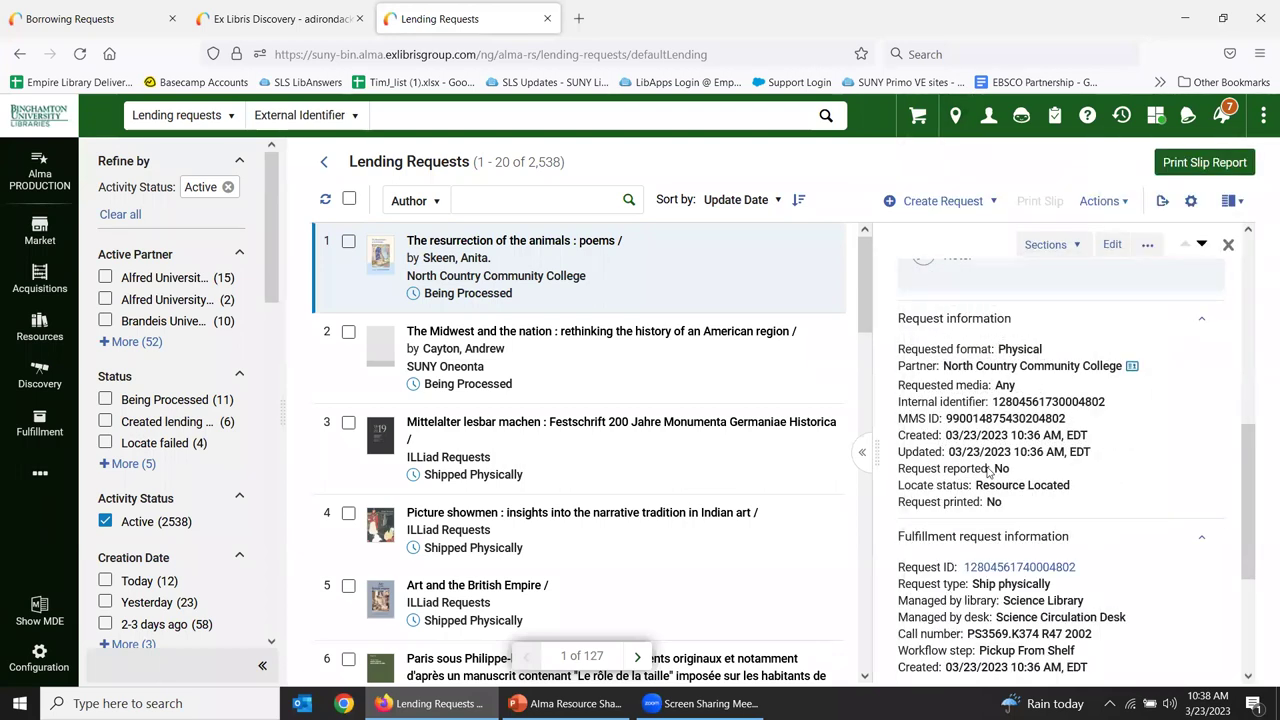
click(50, 426)
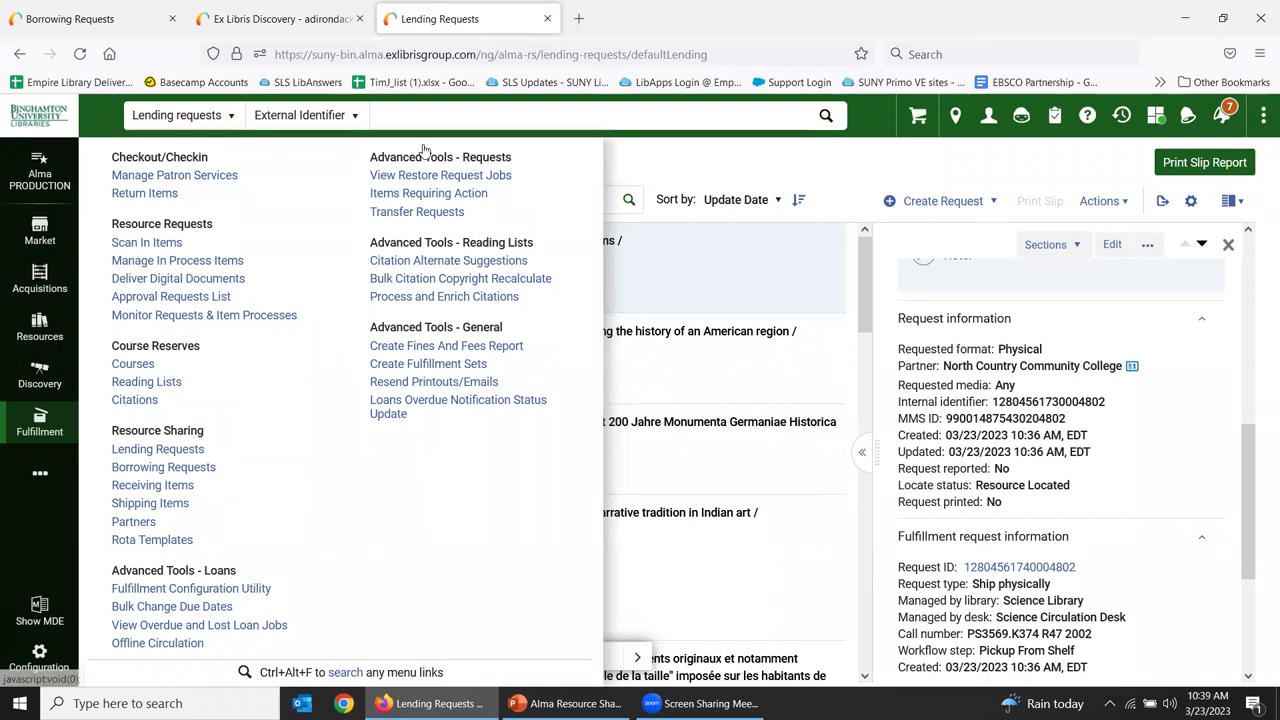
- Copy the requested book's title from its catalogue record
scroll(1085, 470, up, 5)
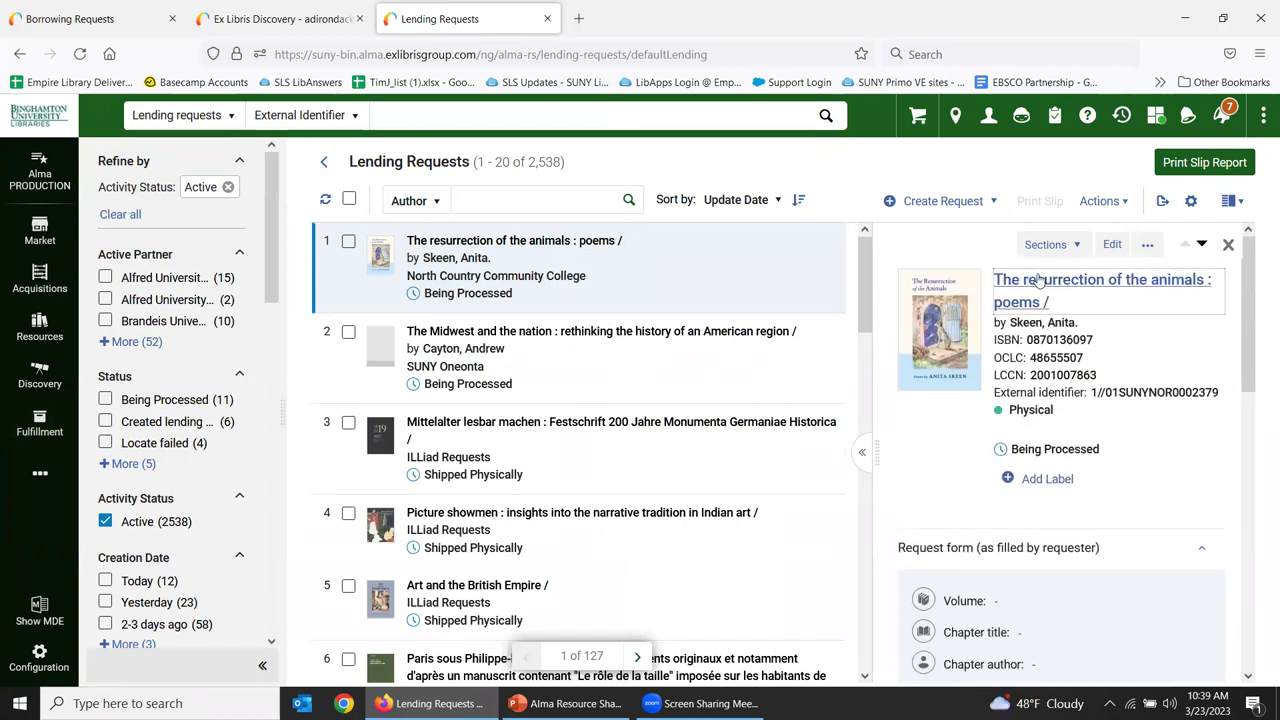
click(1038, 284)
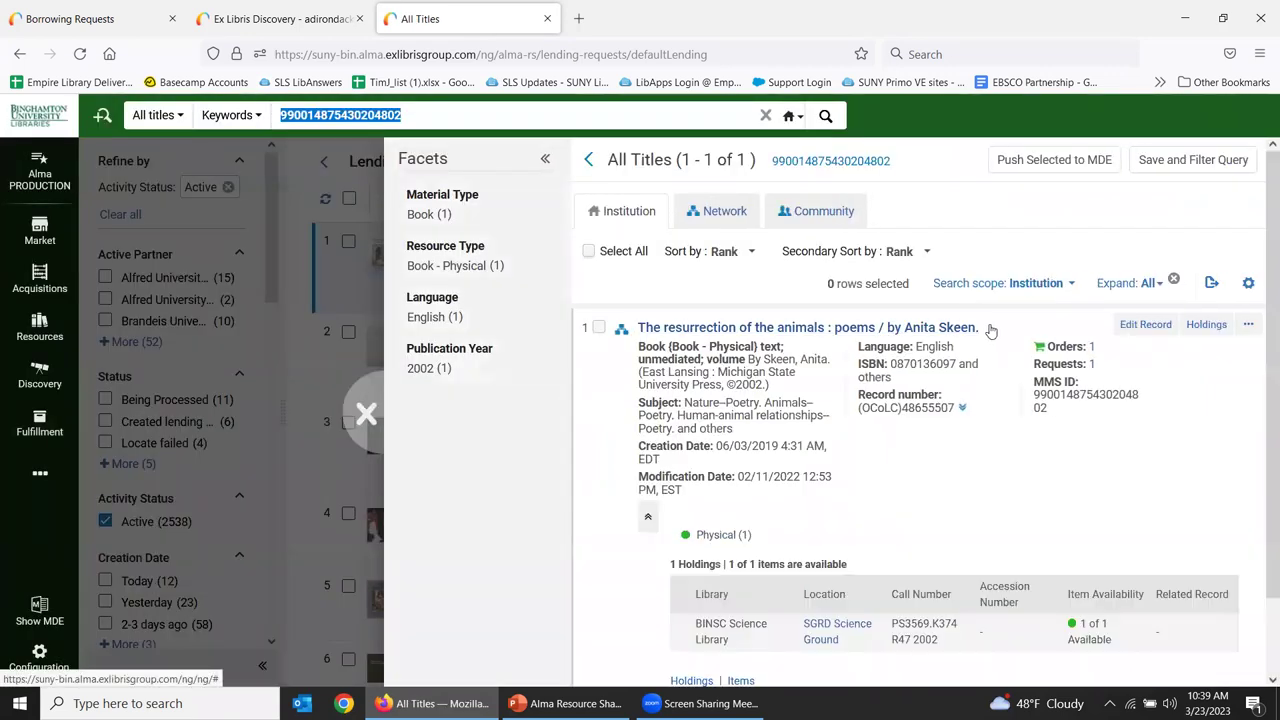
drag(990, 330, 663, 330)
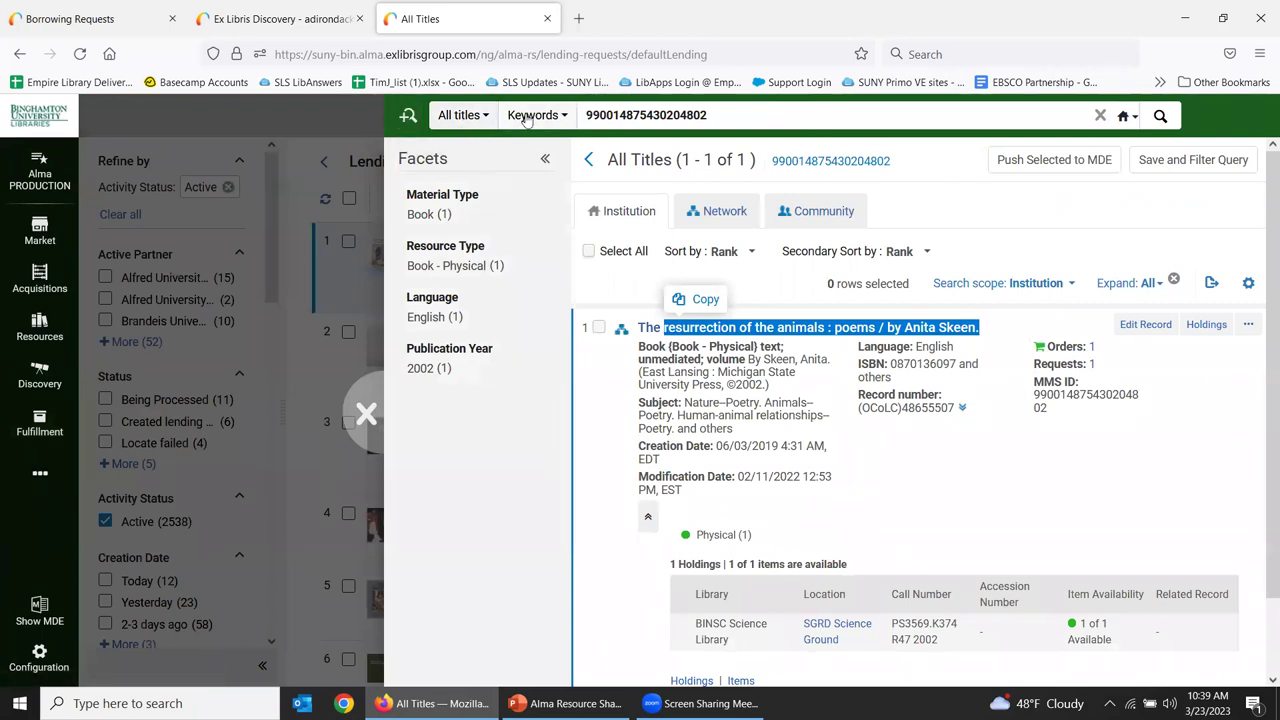
click(358, 140)
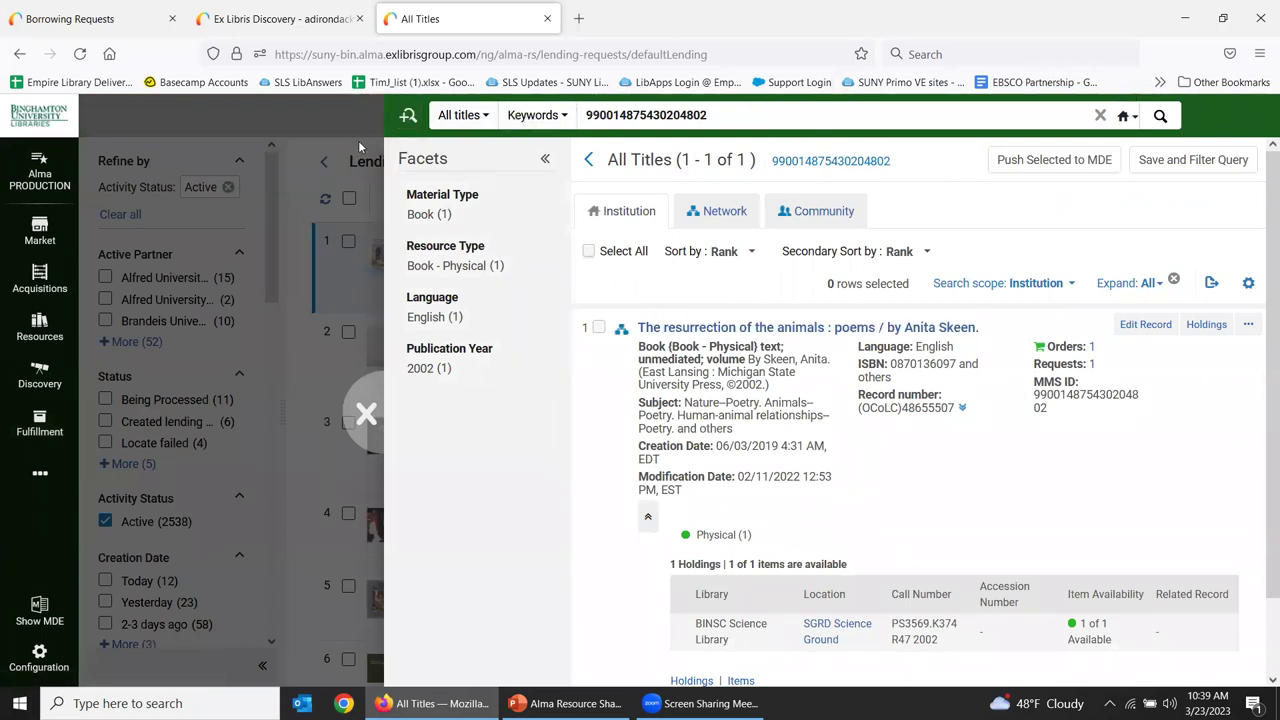
click(367, 414)
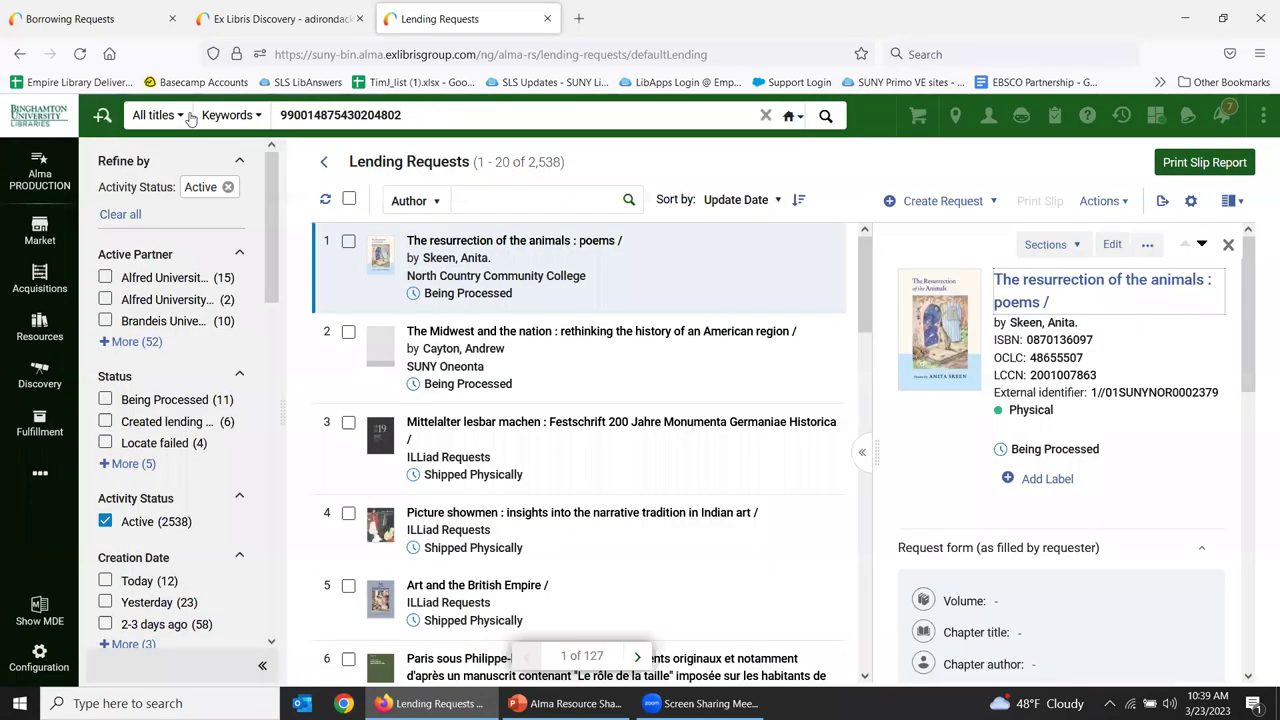
- Search Physical items by Keywords for 'resurrection of the animals : poems'
click(185, 115)
click(195, 274)
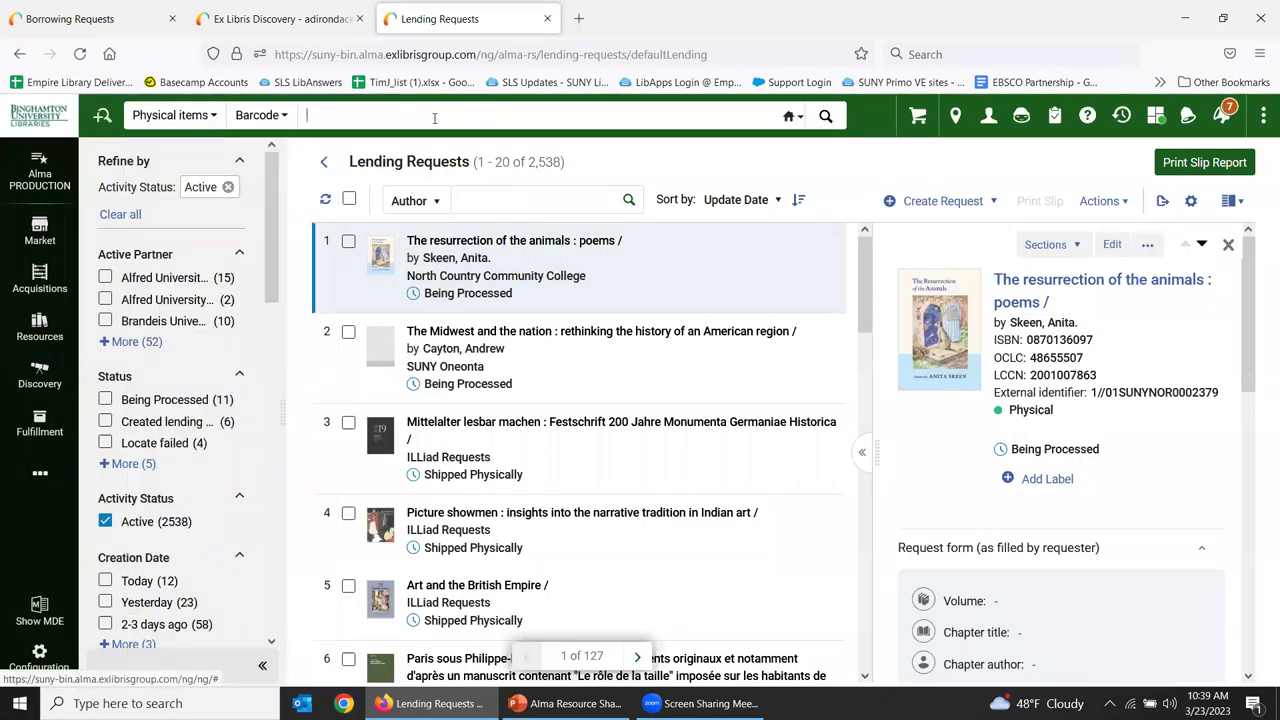
click(262, 115)
click(266, 165)
click(377, 121)
key(ctrl+v)
key(BackSpace)
key(BackSpace)
key(BackSpace)
key(BackSpace)
key(BackSpace)
key(BackSpace)
key(BackSpace)
key(BackSpace)
key(BackSpace)
key(BackSpace)
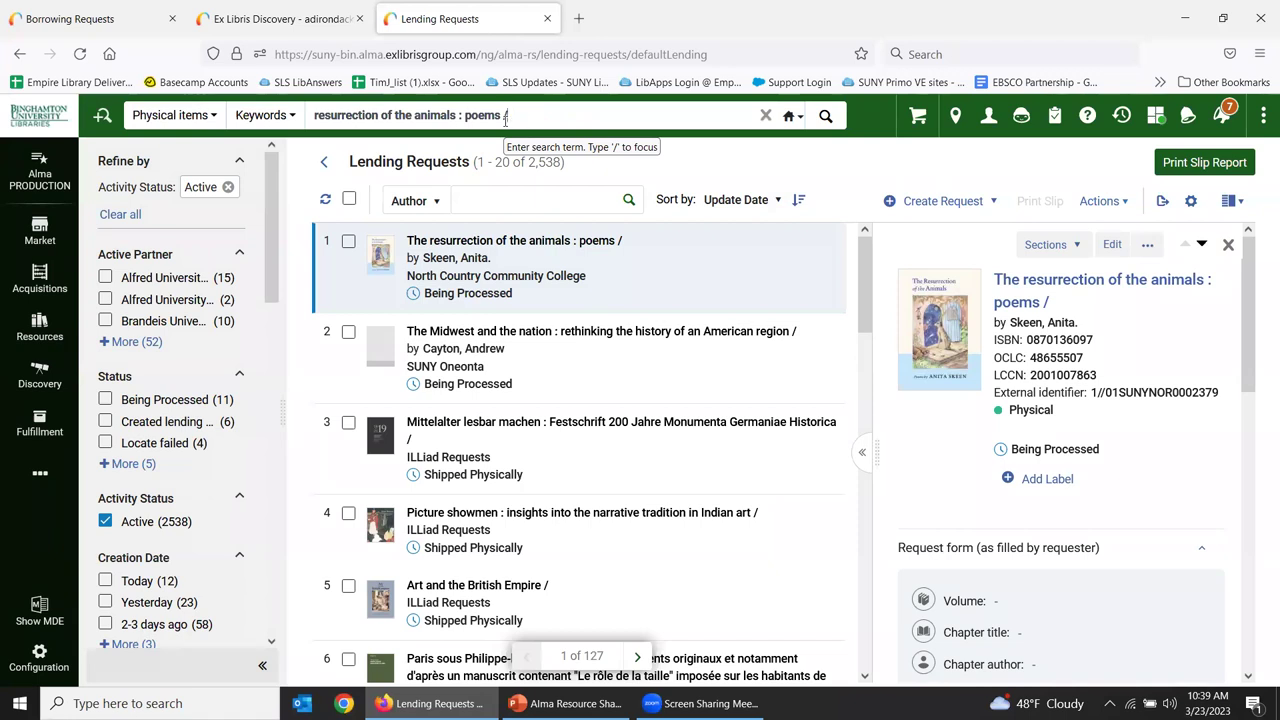
key(Return)
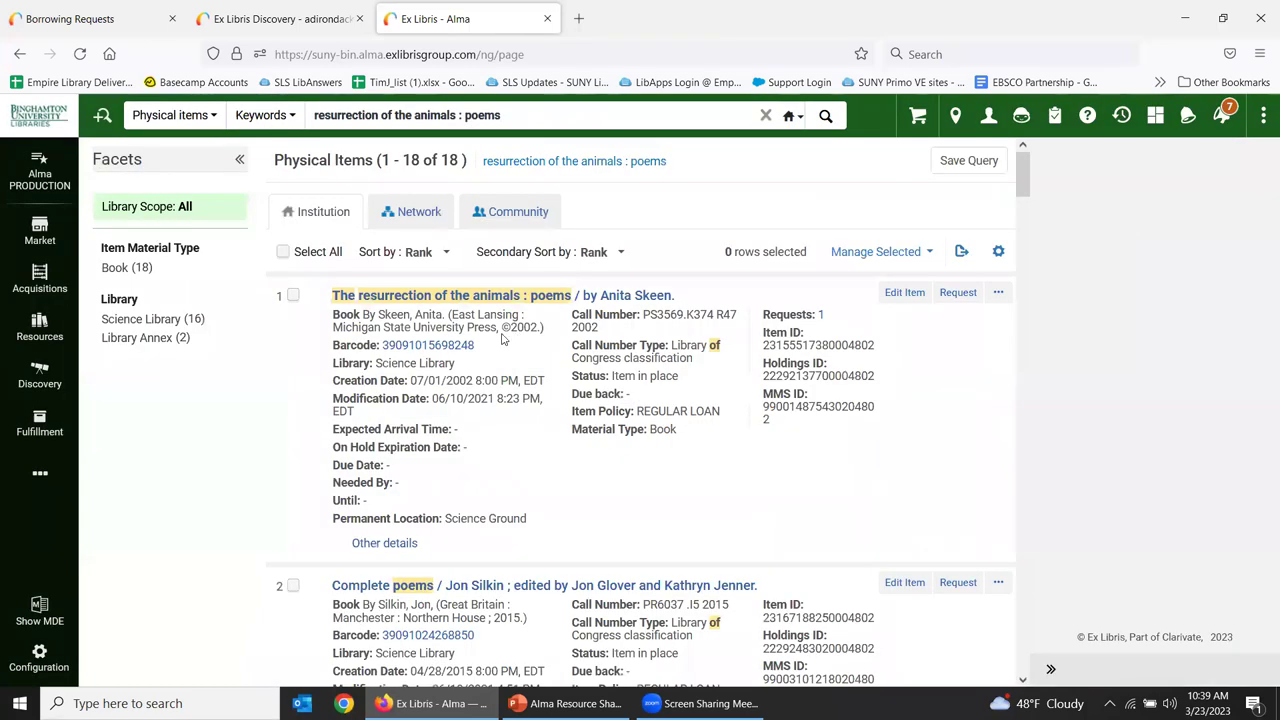
click(398, 543)
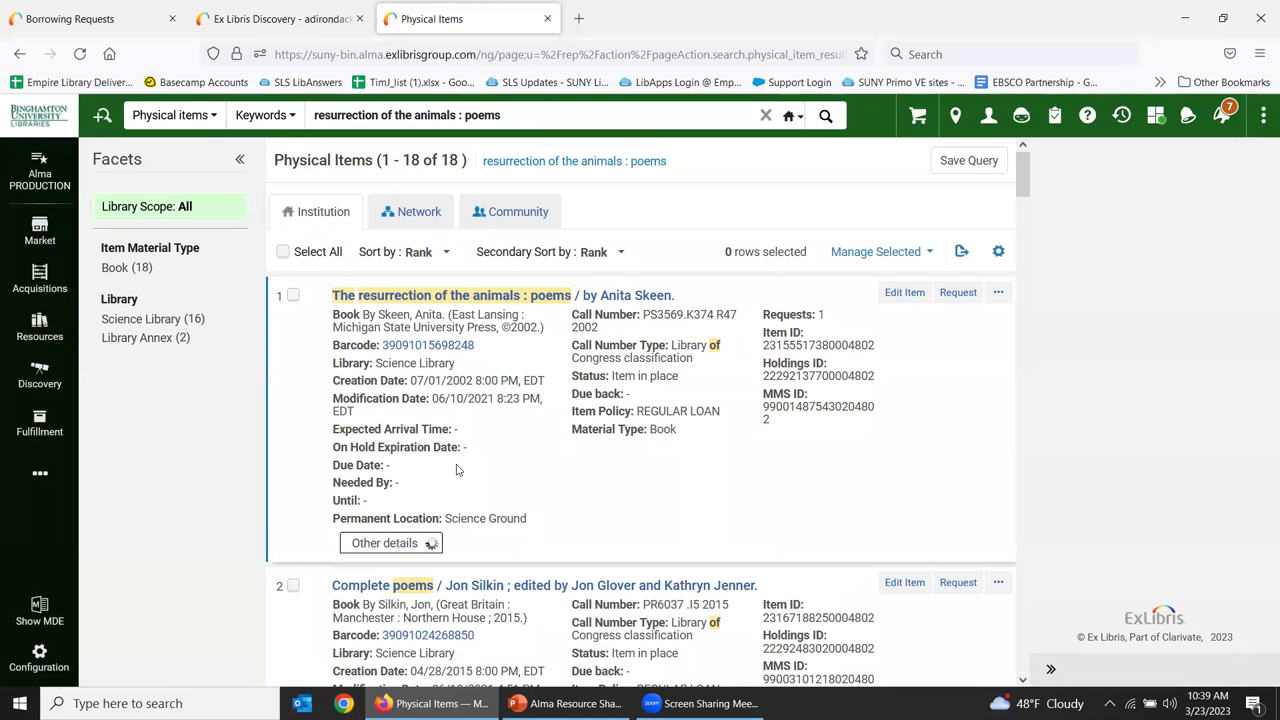
scroll(700, 350, down, 1)
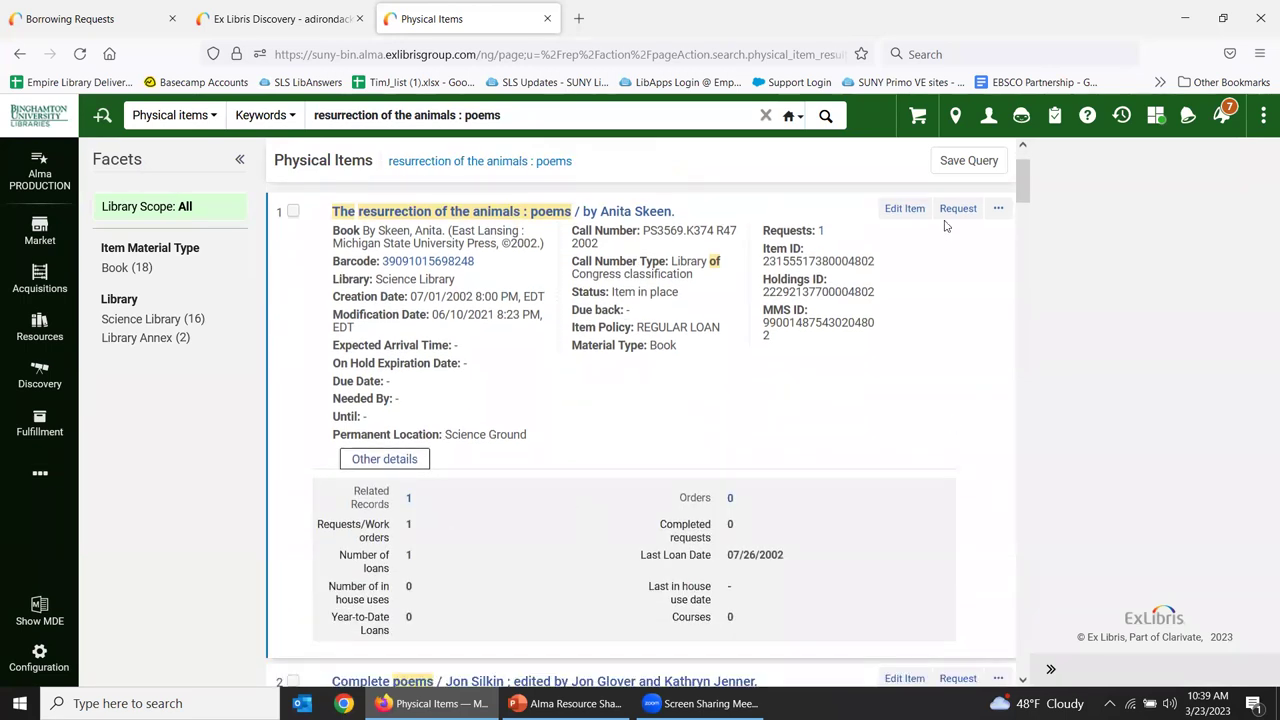
click(998, 208)
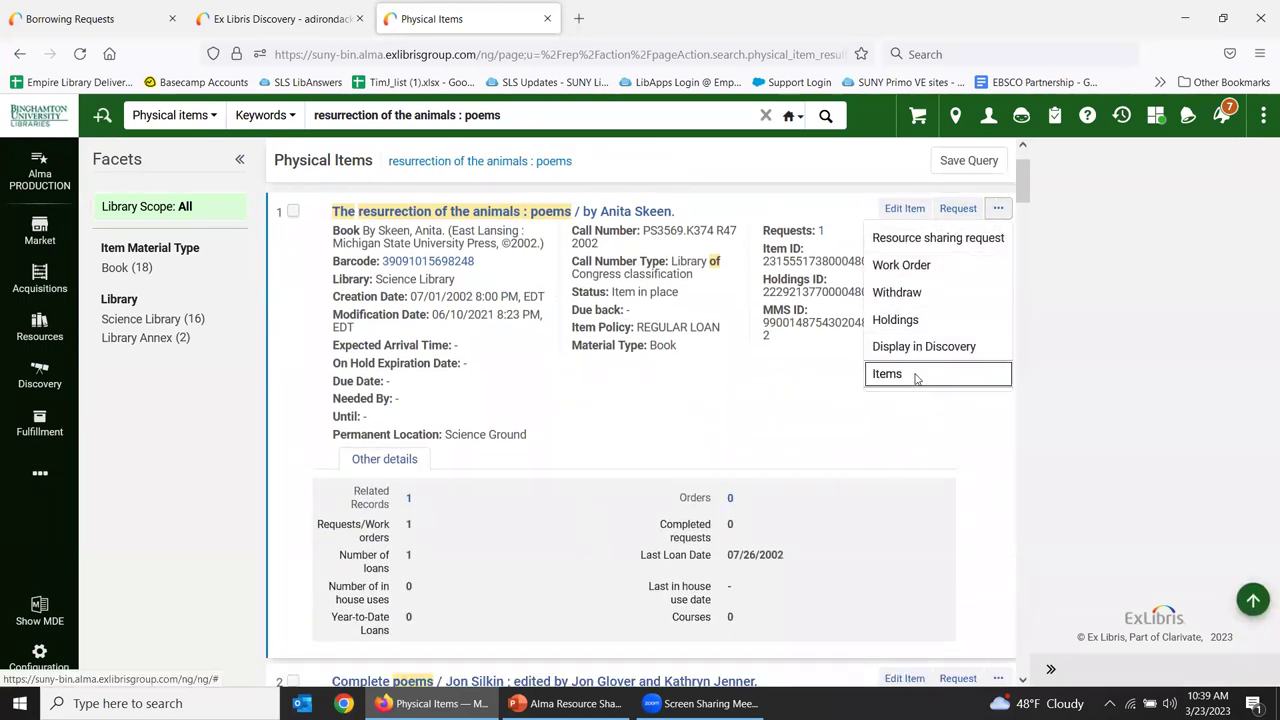
click(890, 374)
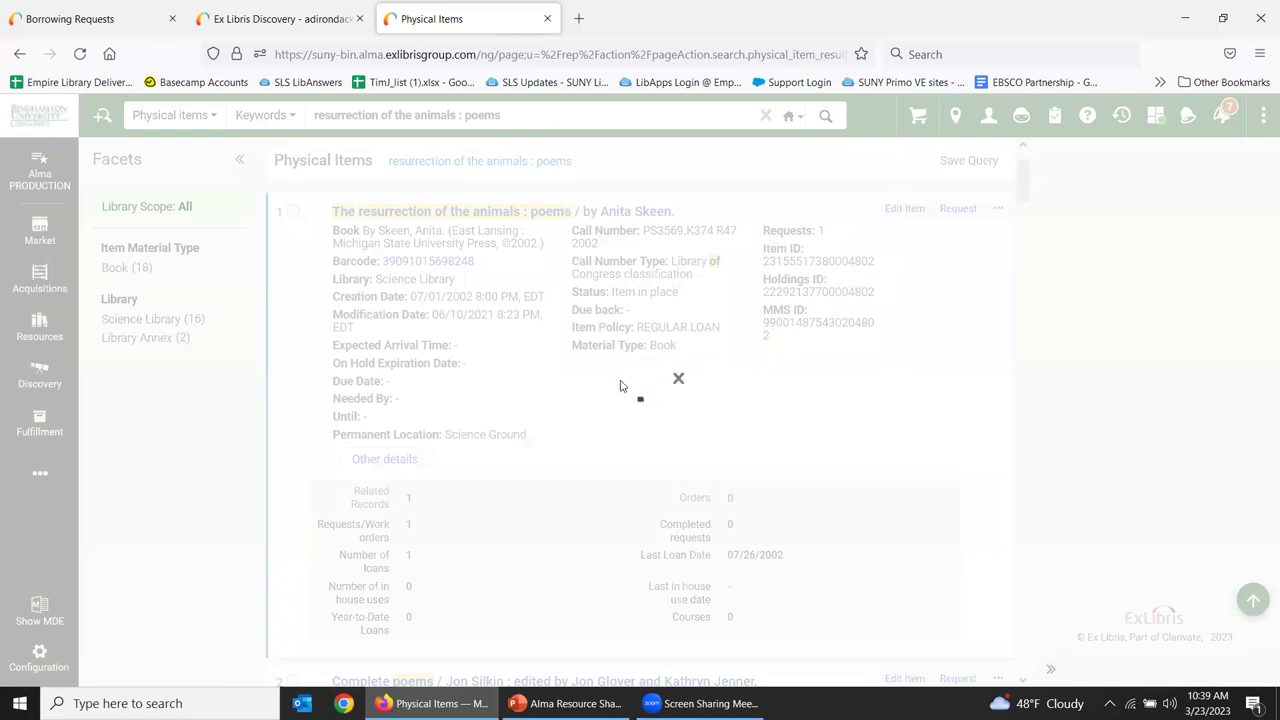
drag(330, 290, 213, 293)
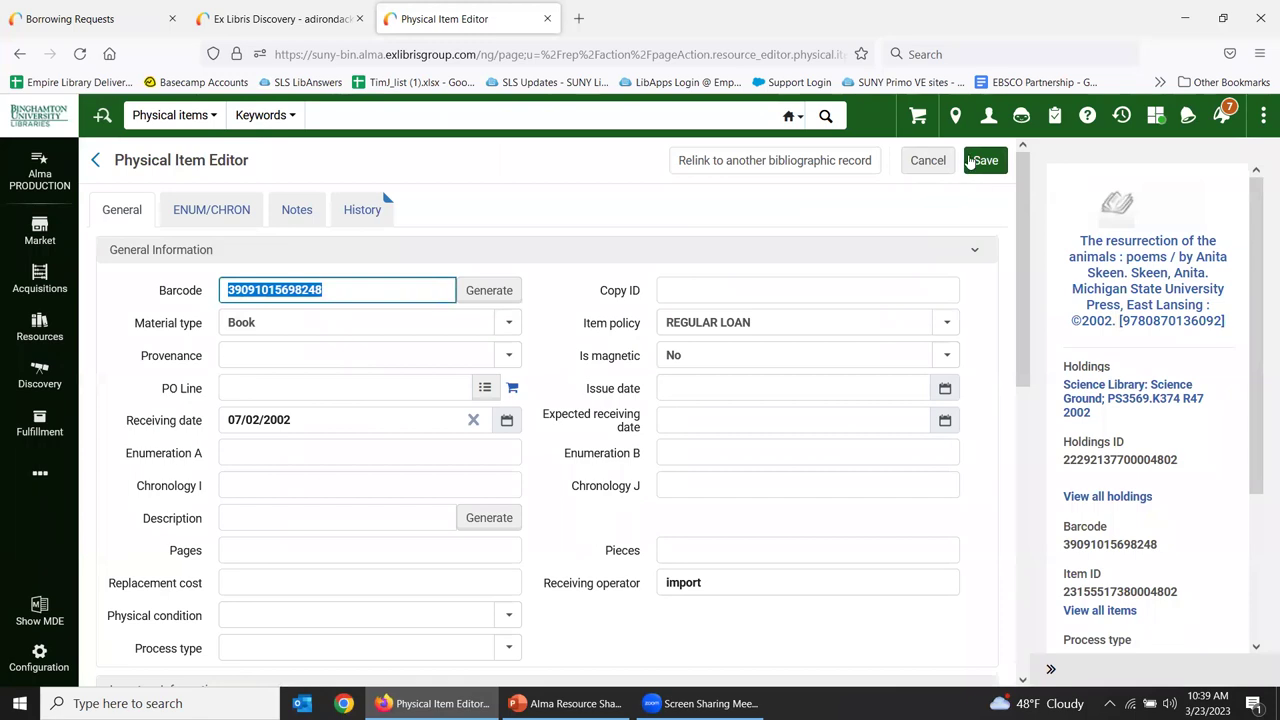
click(916, 164)
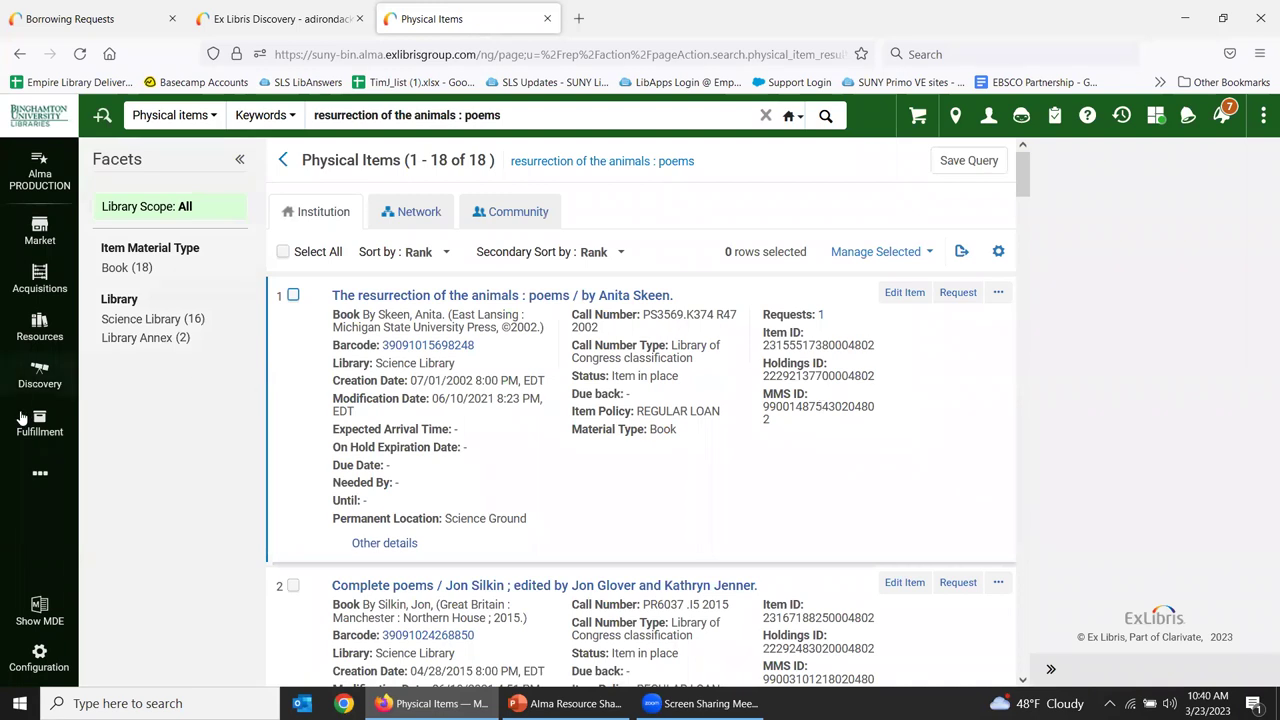
click(36, 420)
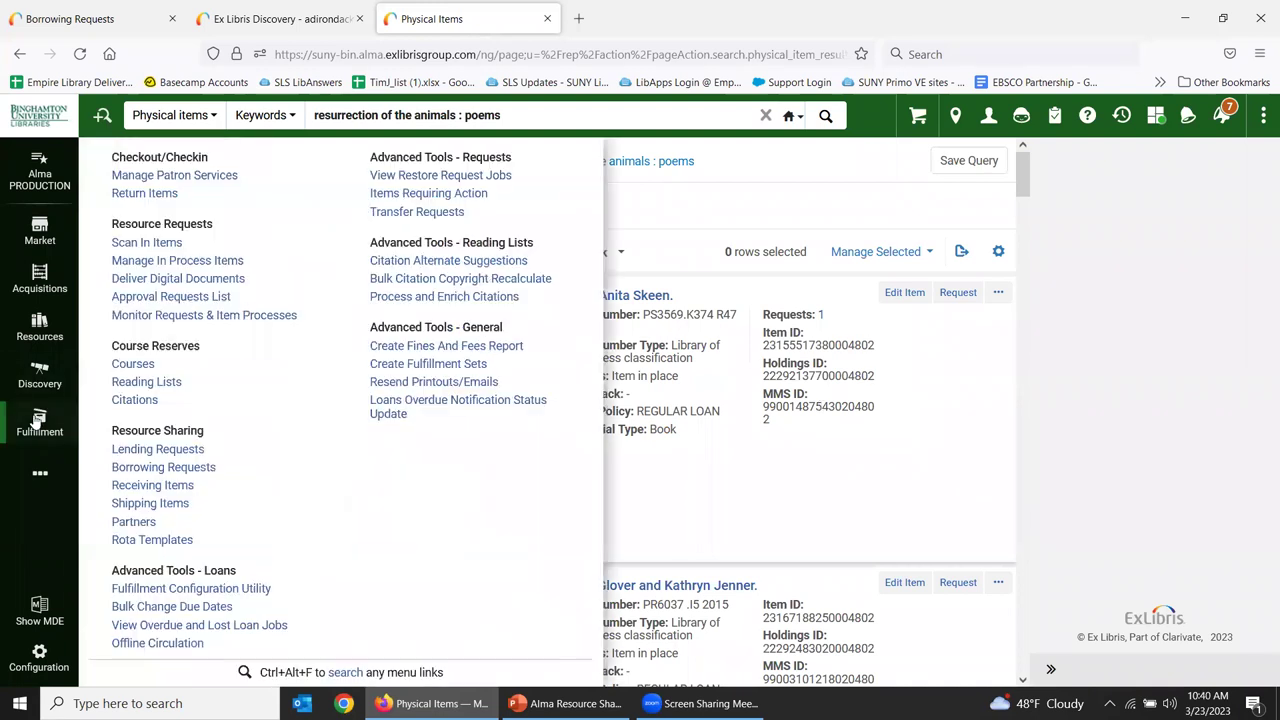
click(147, 505)
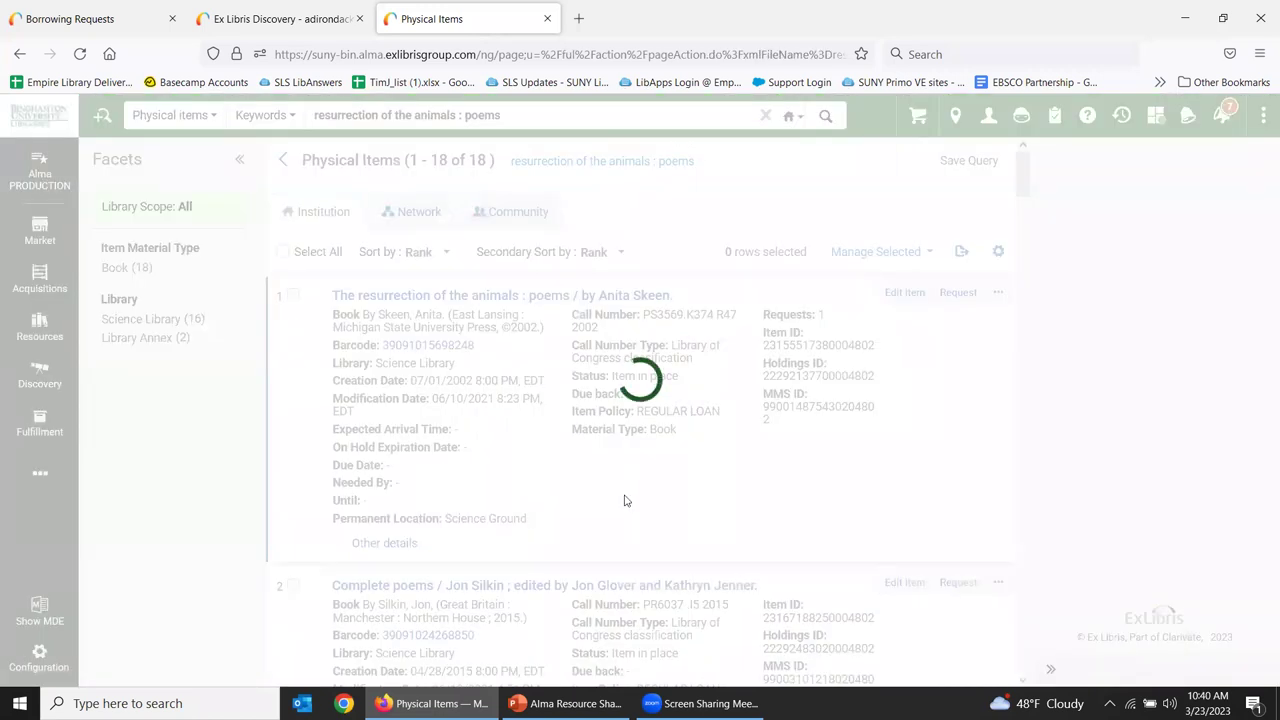
text(39091015698248)
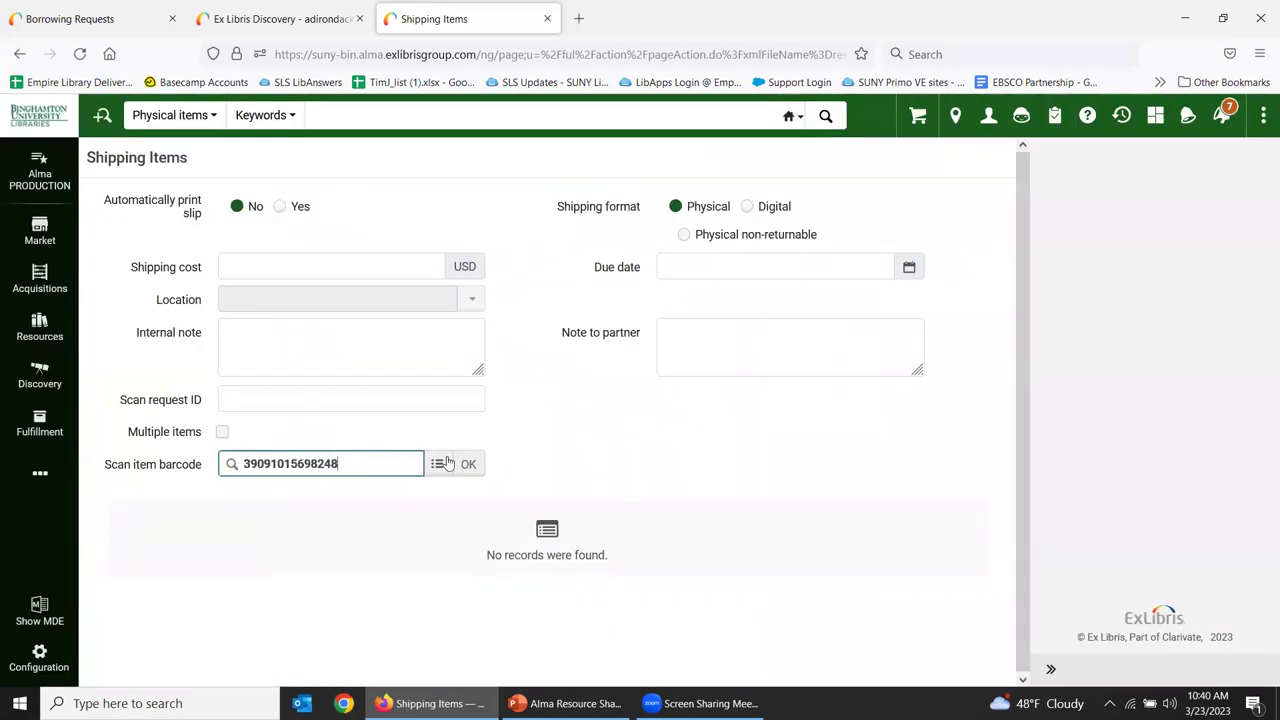
click(476, 469)
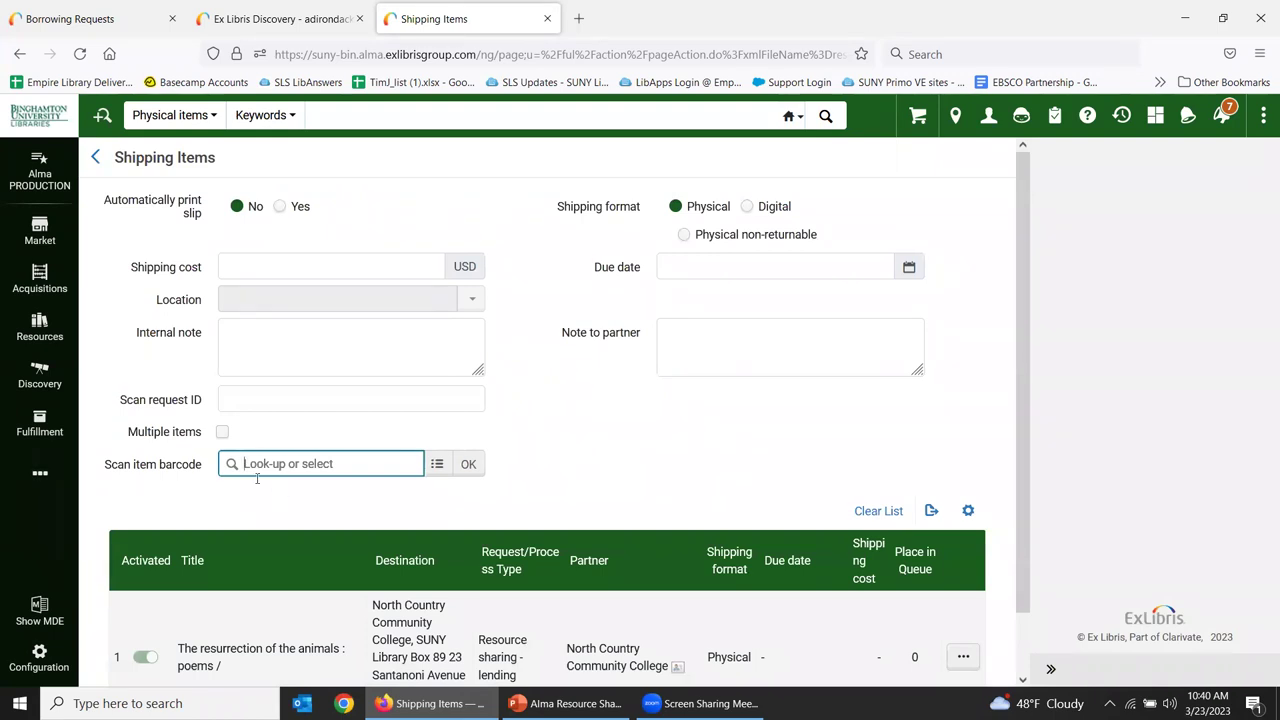
scroll(283, 462, down, 1)
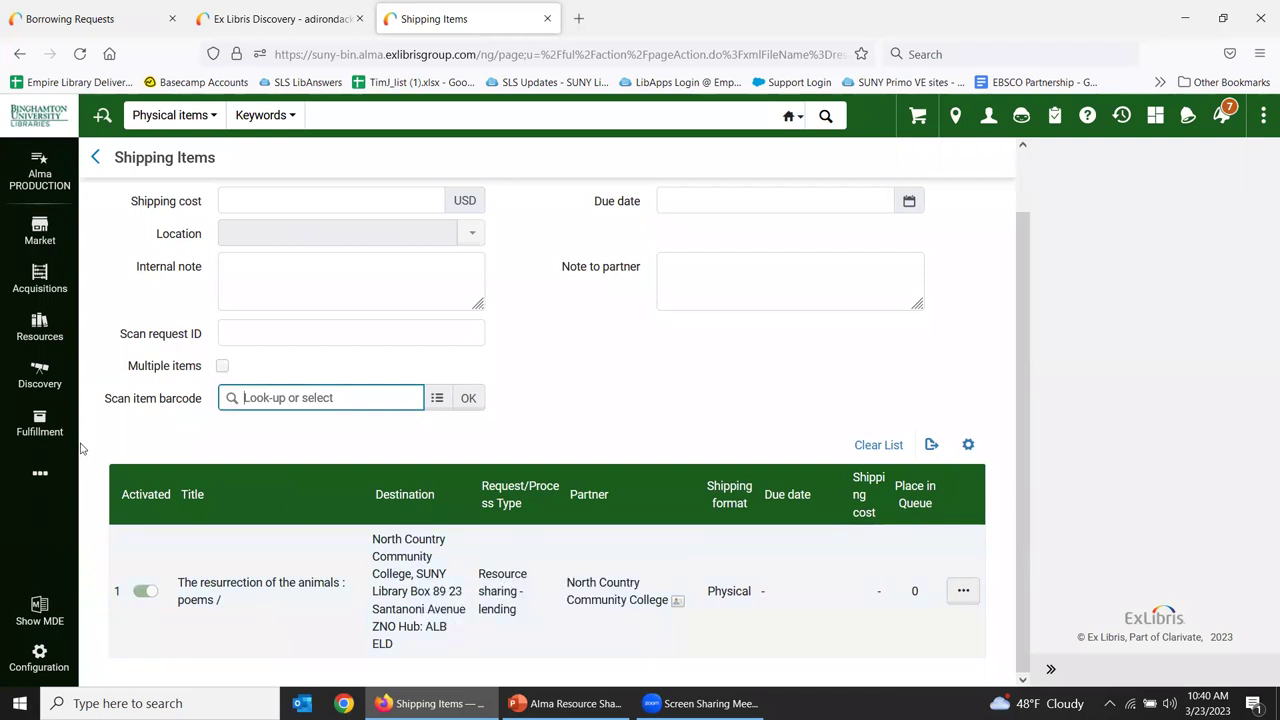
click(110, 18)
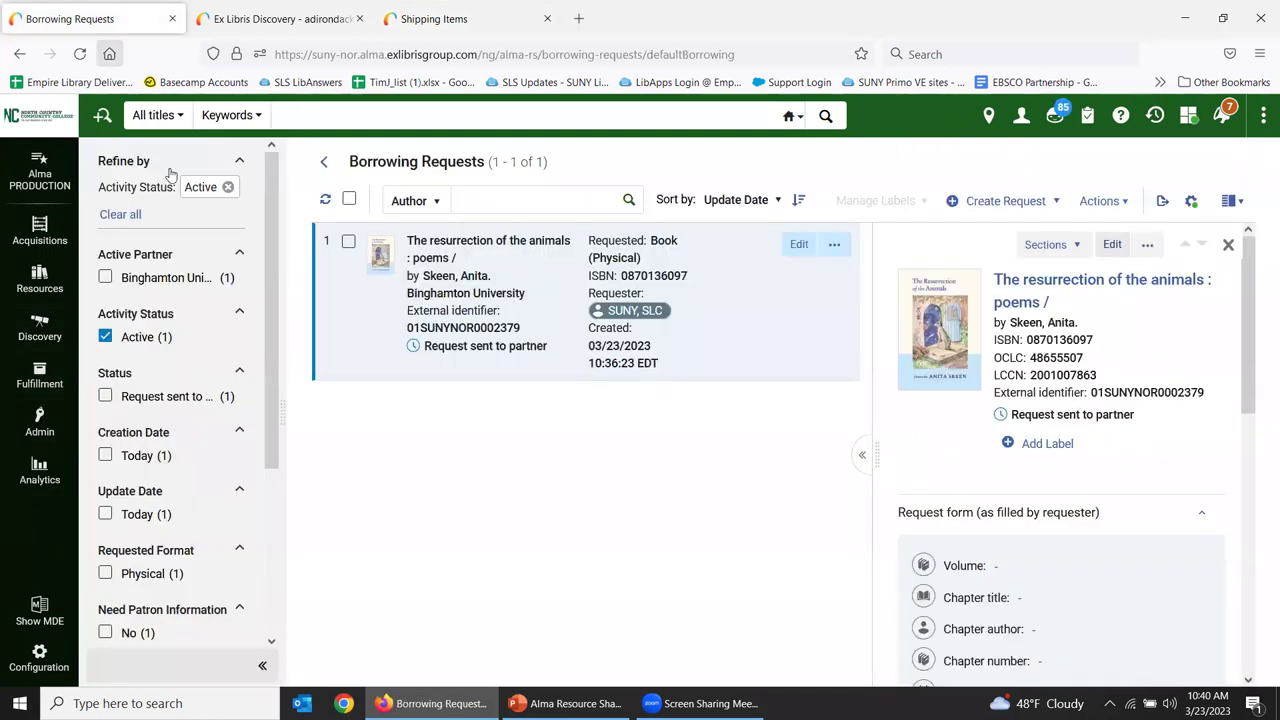
click(1228, 244)
click(325, 201)
click(325, 201)
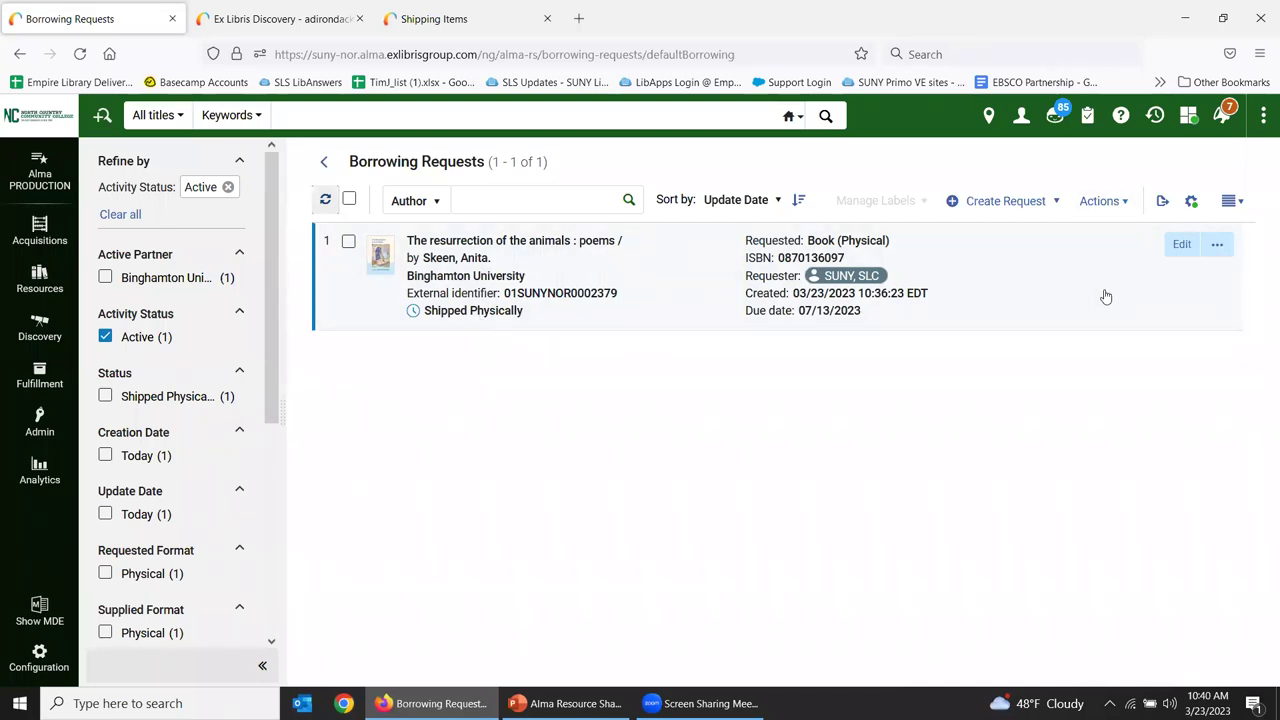
click(1218, 245)
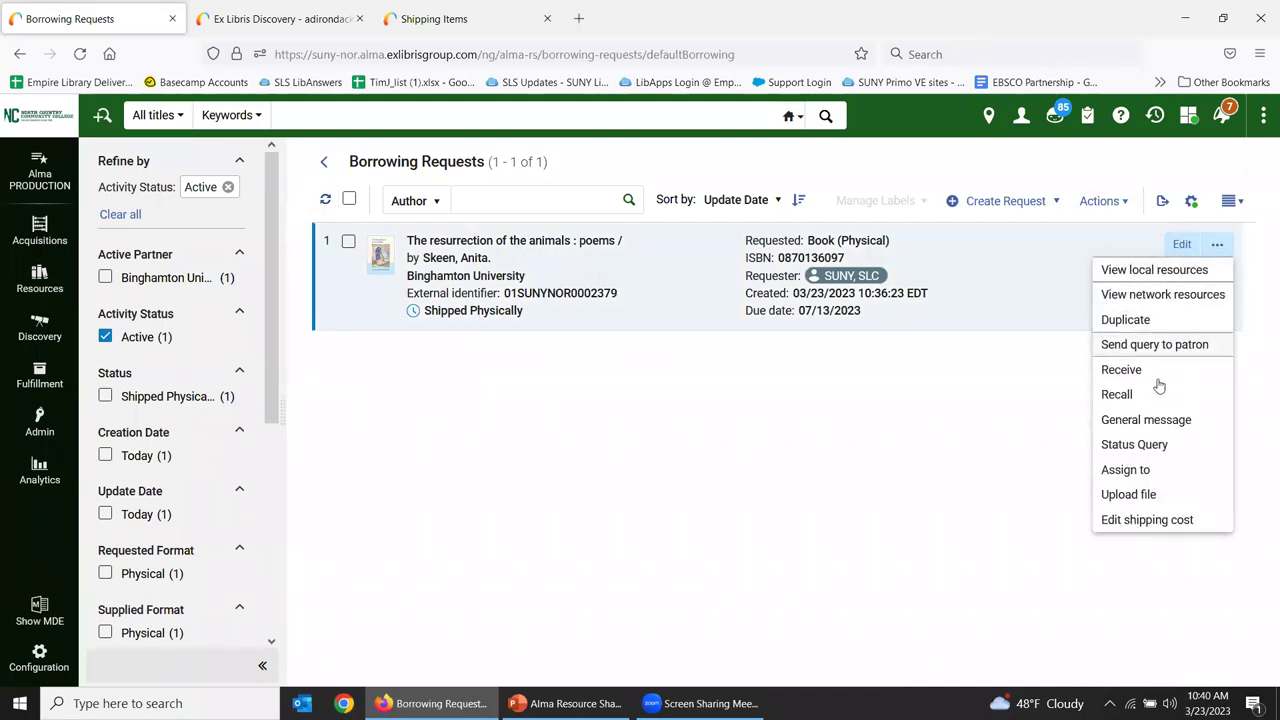
click(1140, 369)
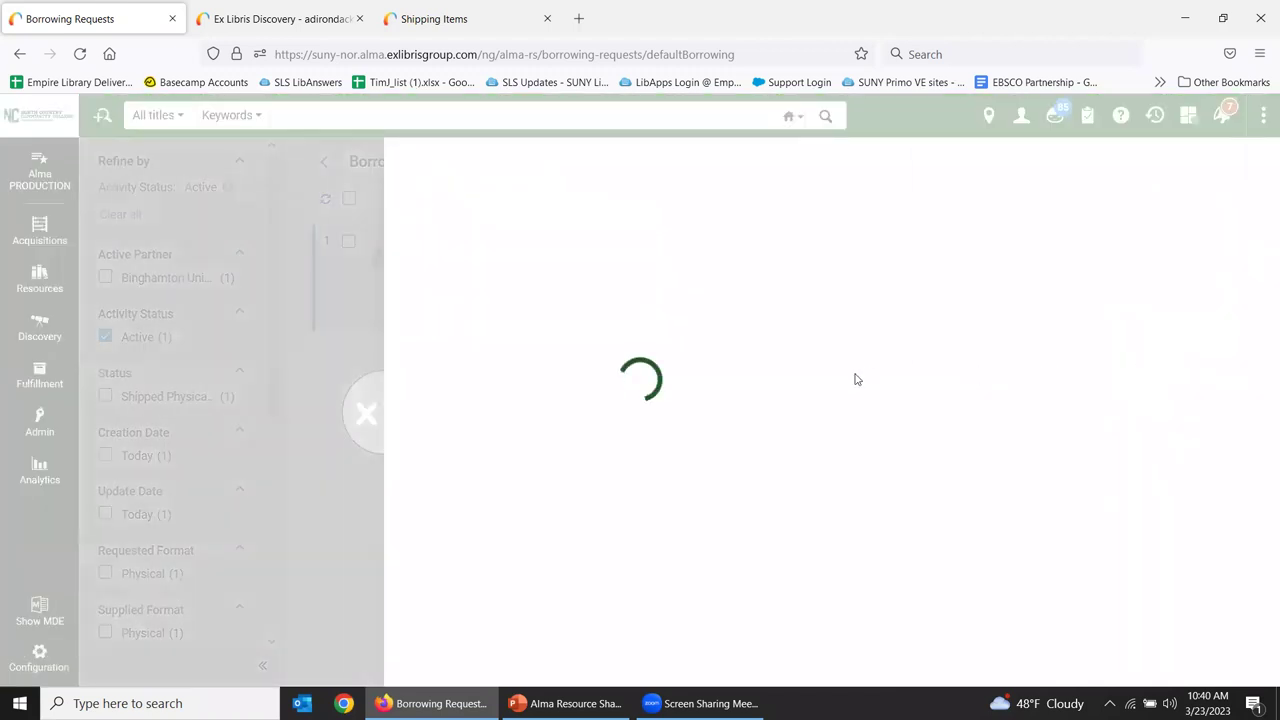
scroll(847, 383, down, 2)
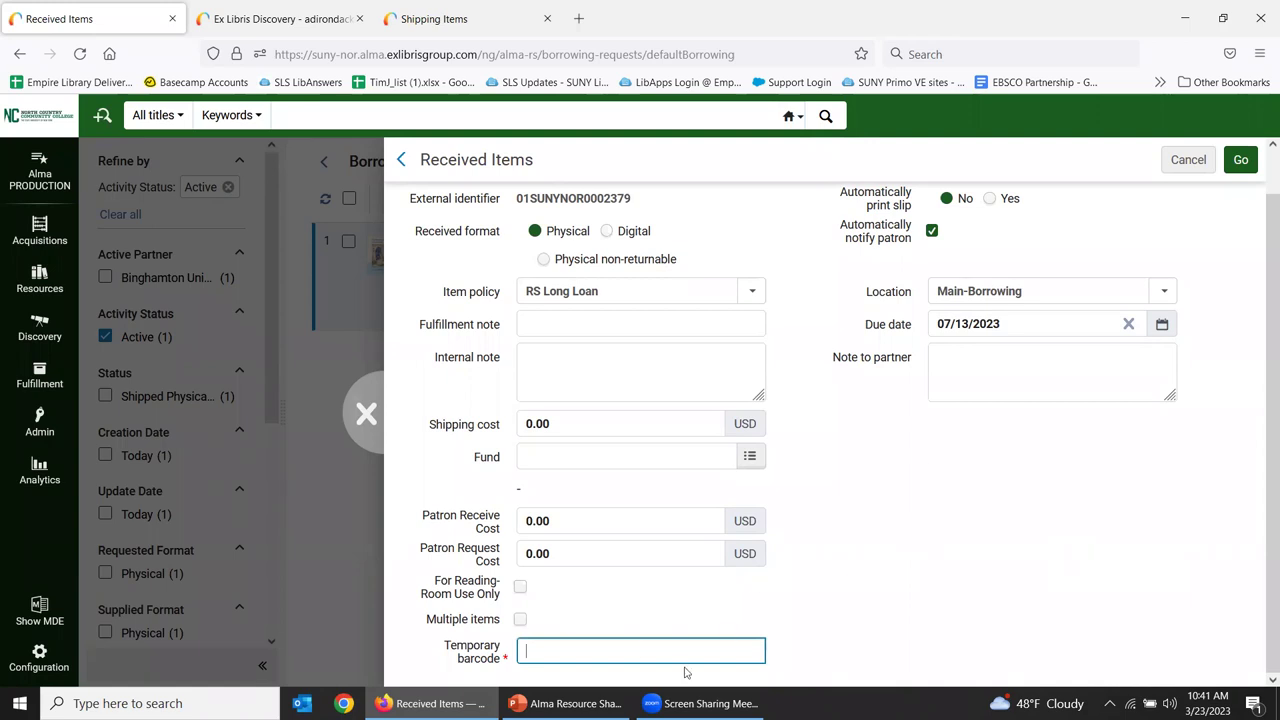
text(39091015698248)
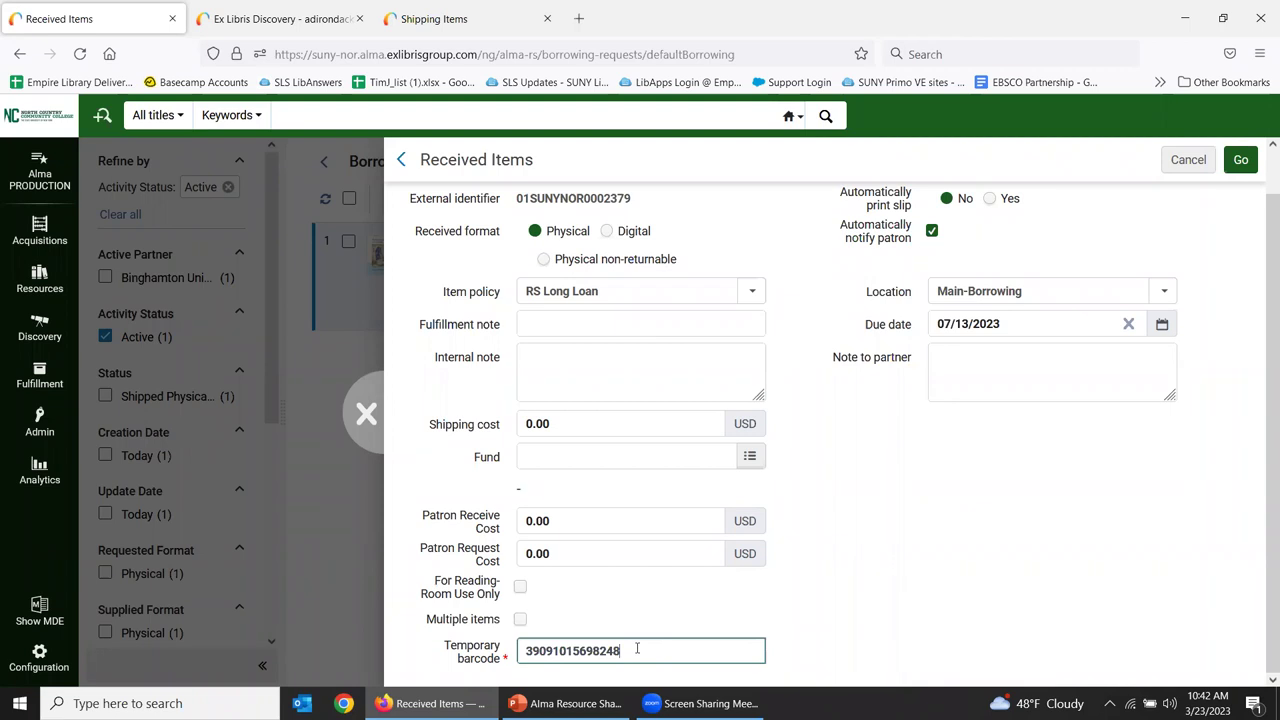
click(1240, 161)
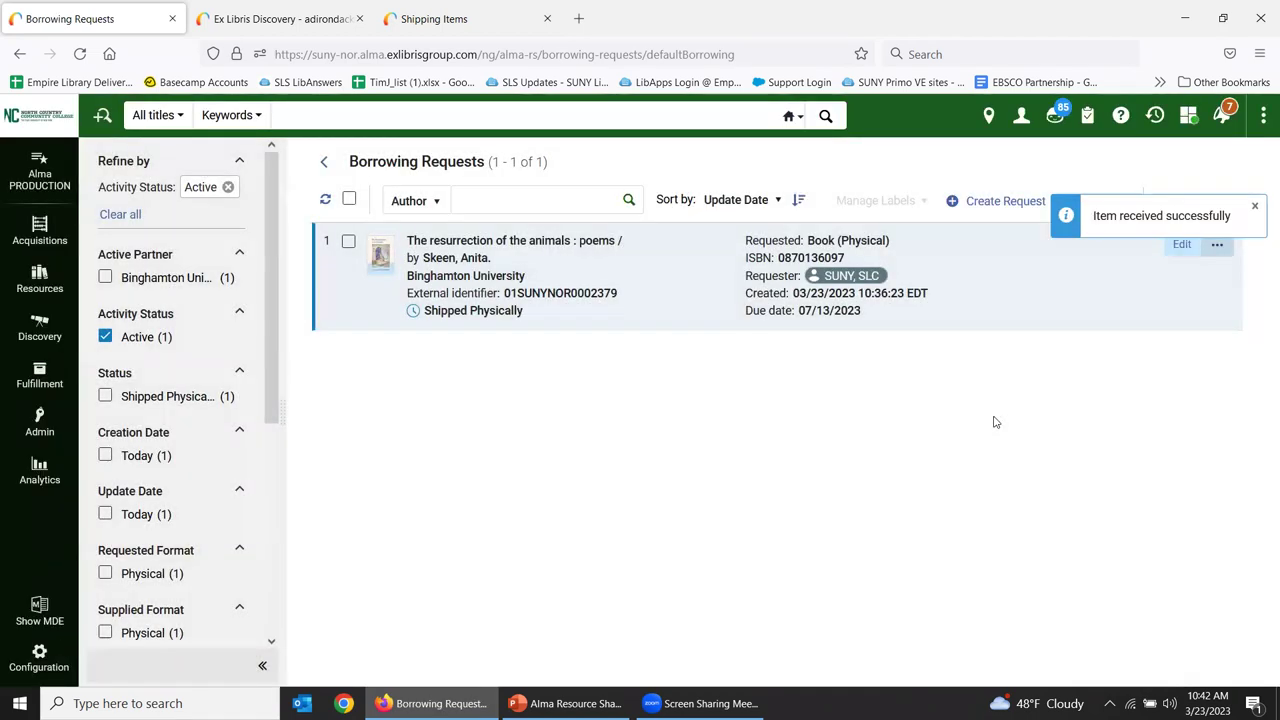
click(1254, 206)
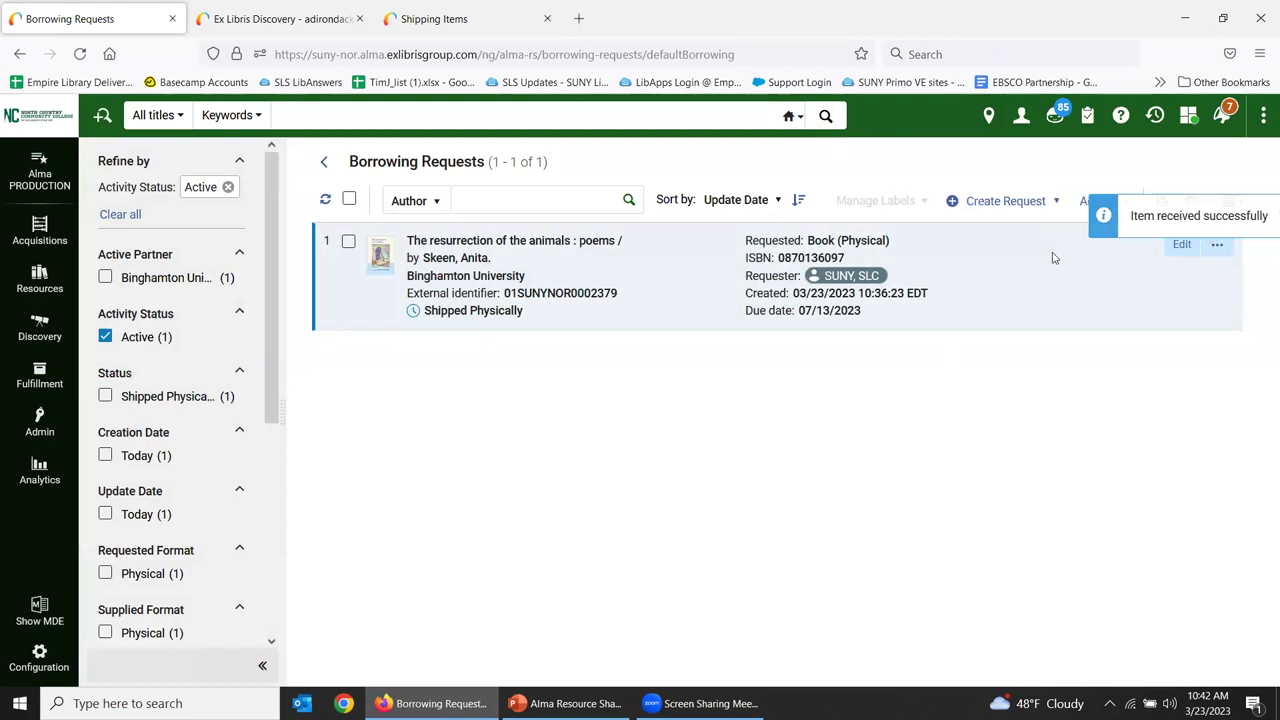
click(325, 199)
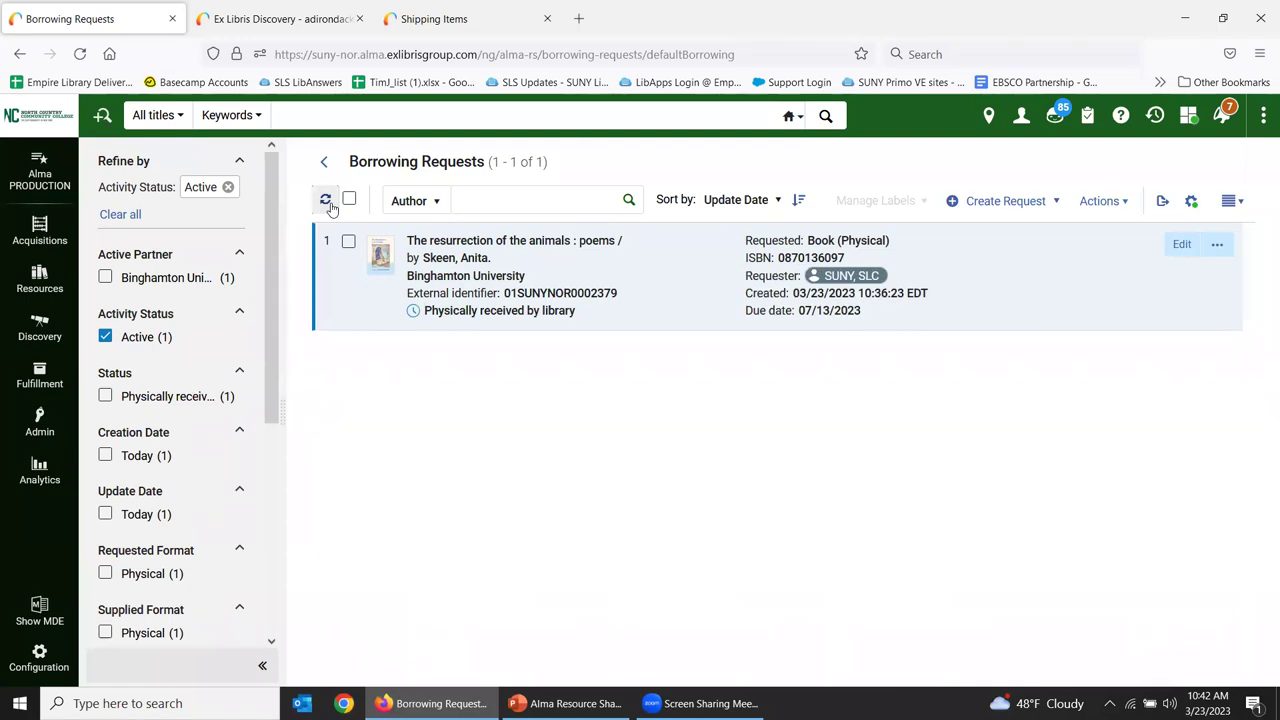
- Check the lender's Lending Requests list showing the poems request as Received by partner, then return to Borrowing Requests
click(465, 18)
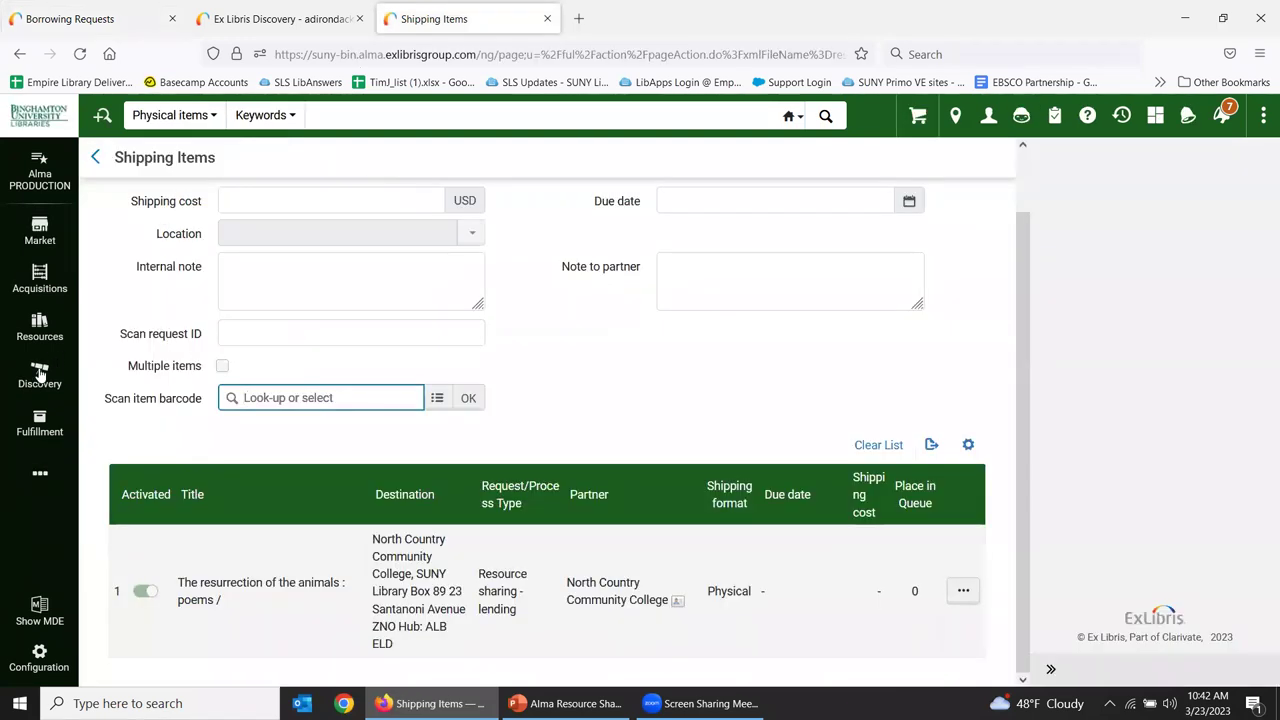
click(40, 420)
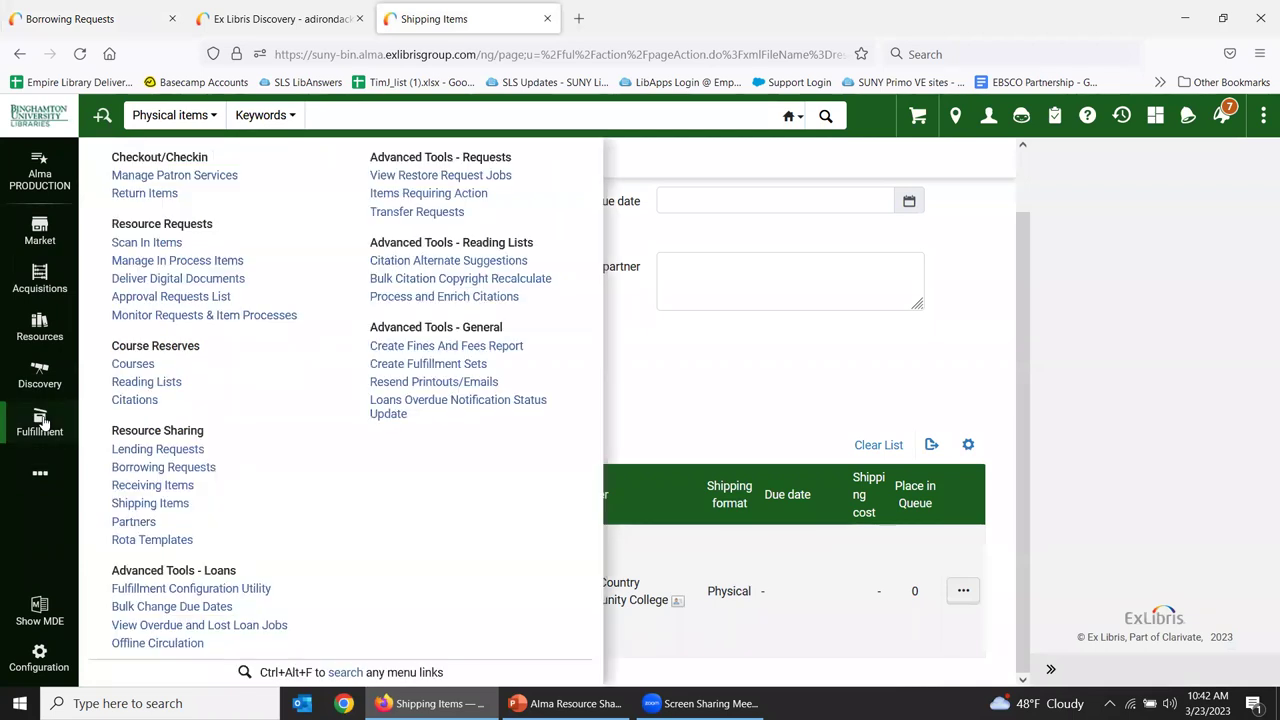
click(163, 450)
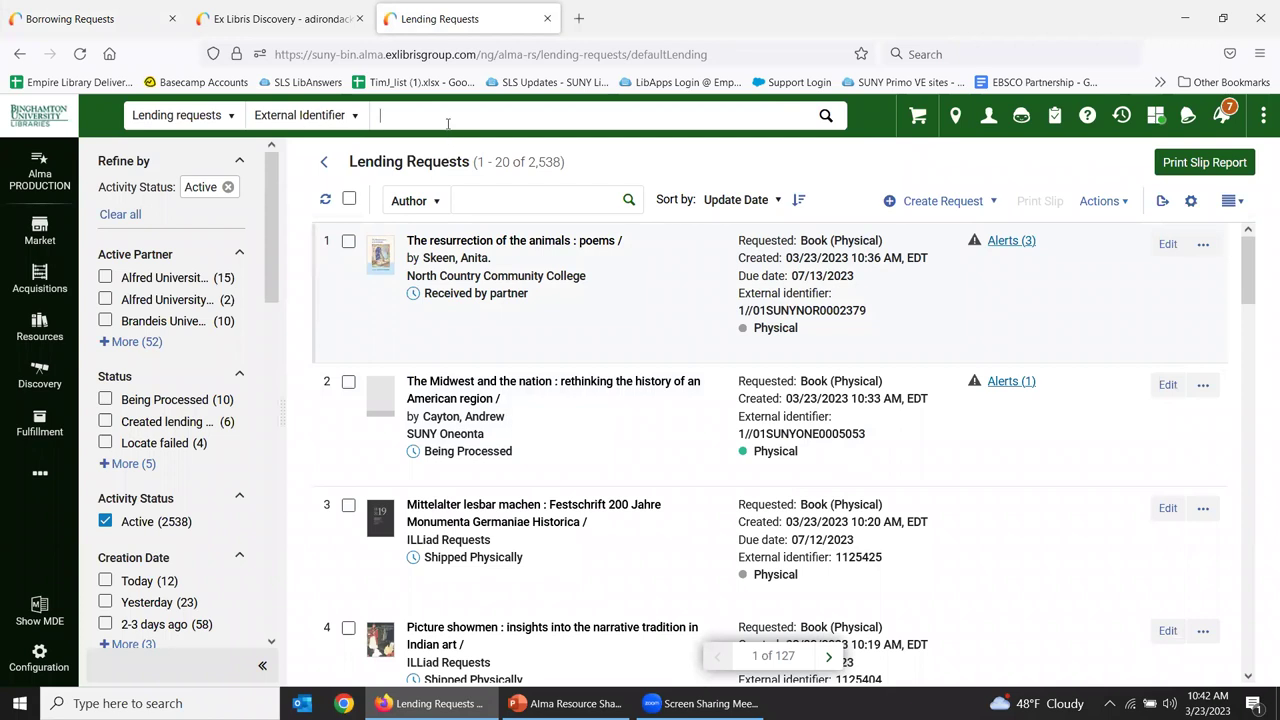
click(280, 18)
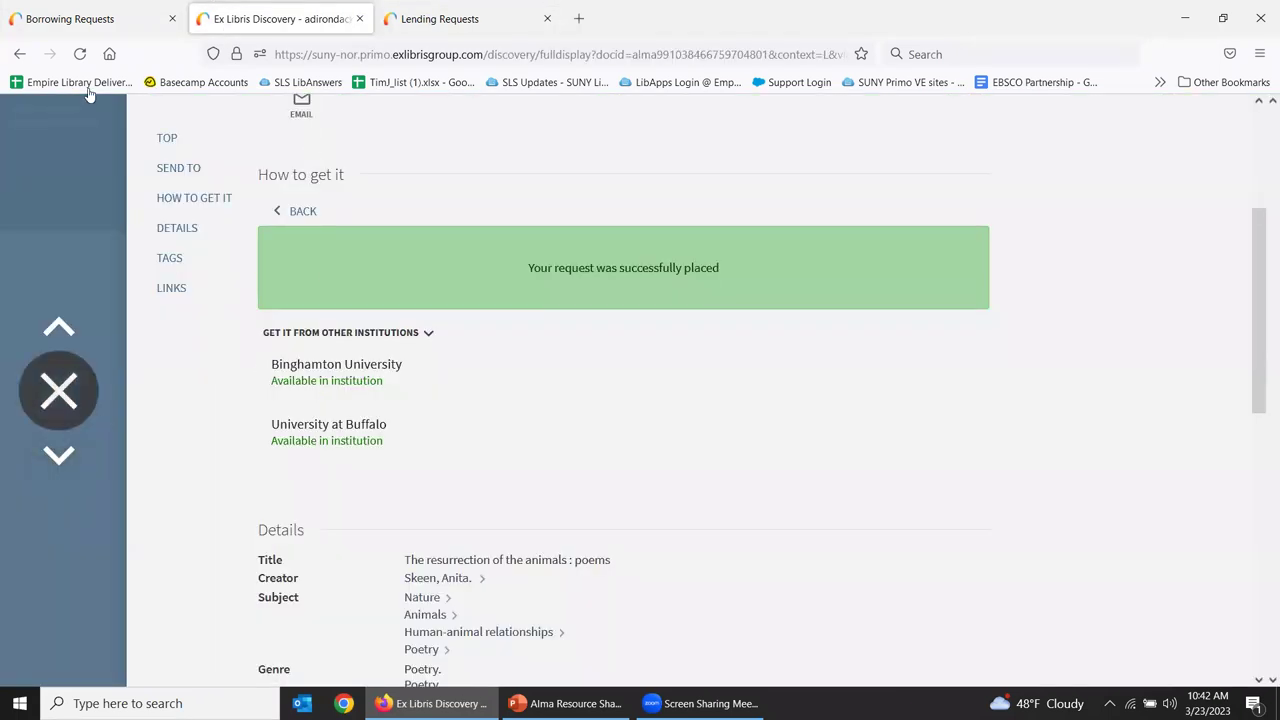
click(80, 18)
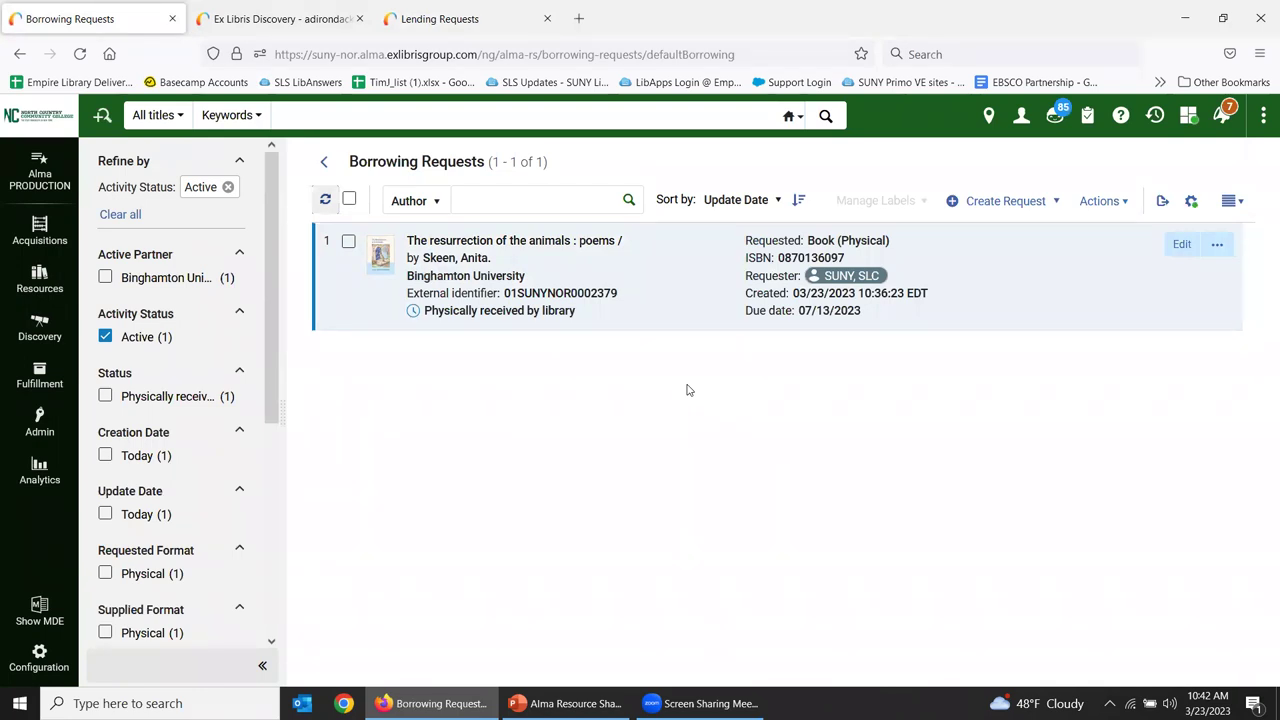
- Return The resurrection of the animals to Binghamton University and dismiss the success message
click(1217, 244)
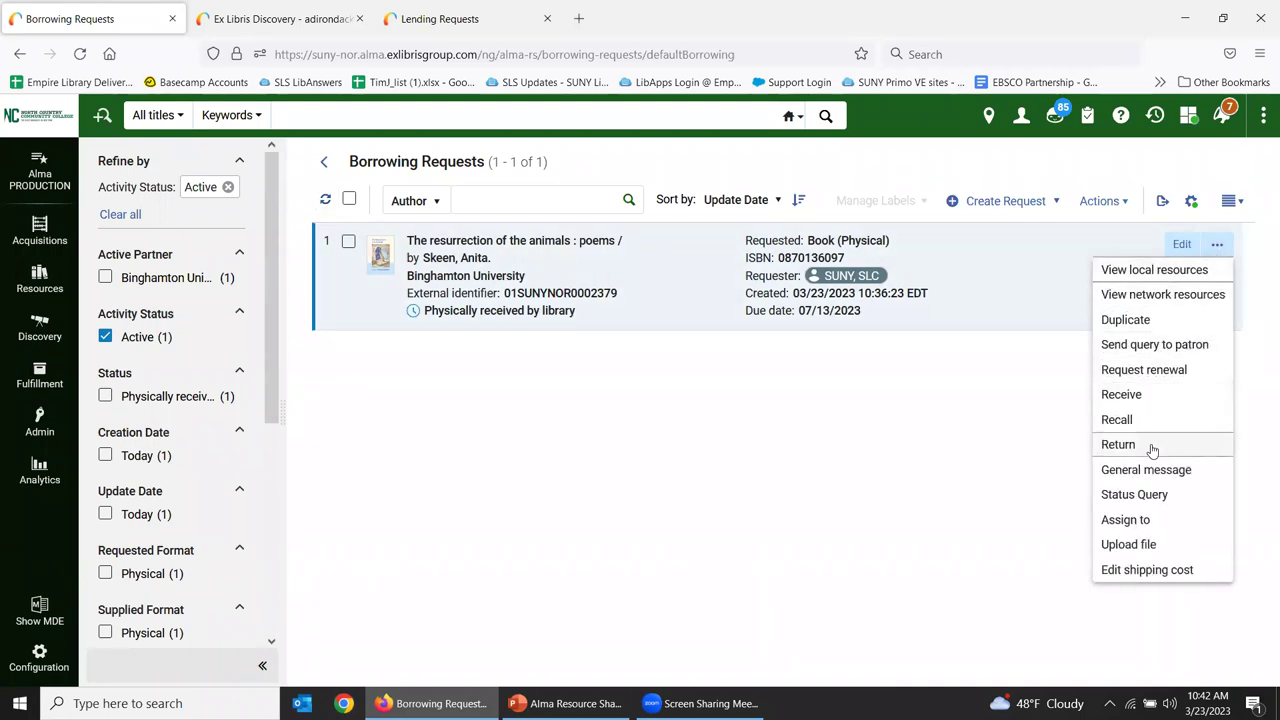
click(1120, 444)
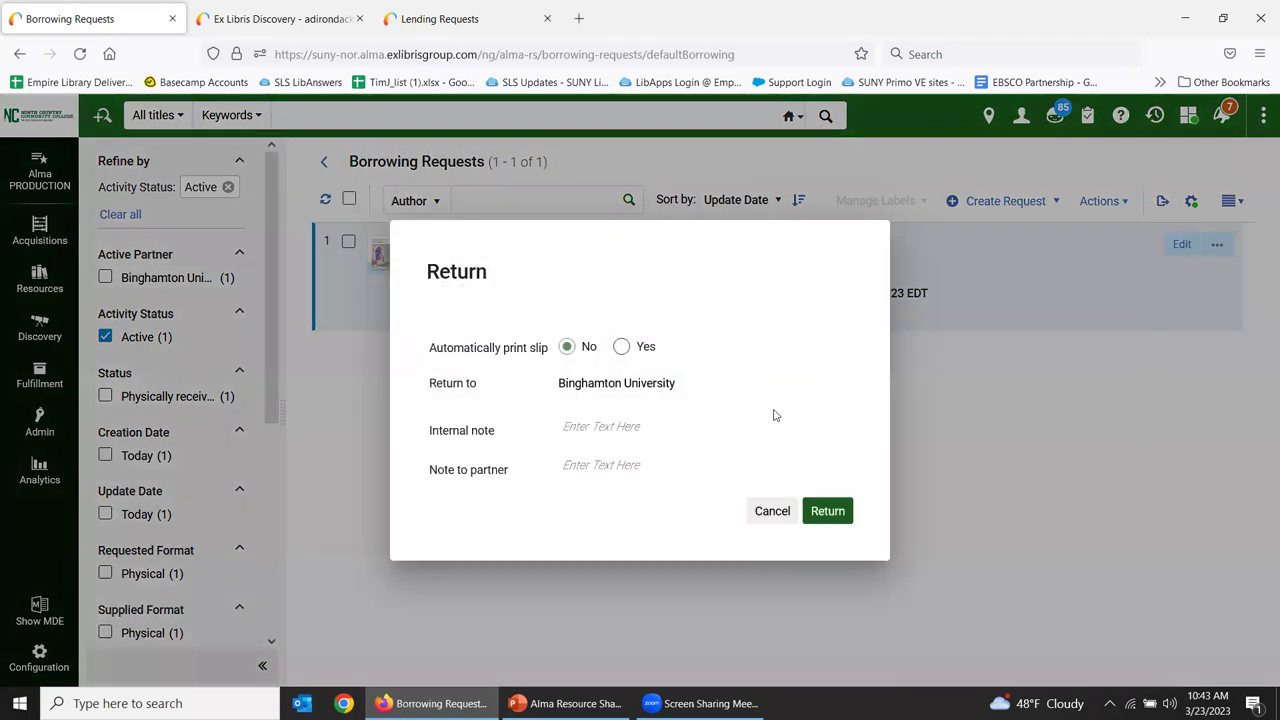
click(828, 511)
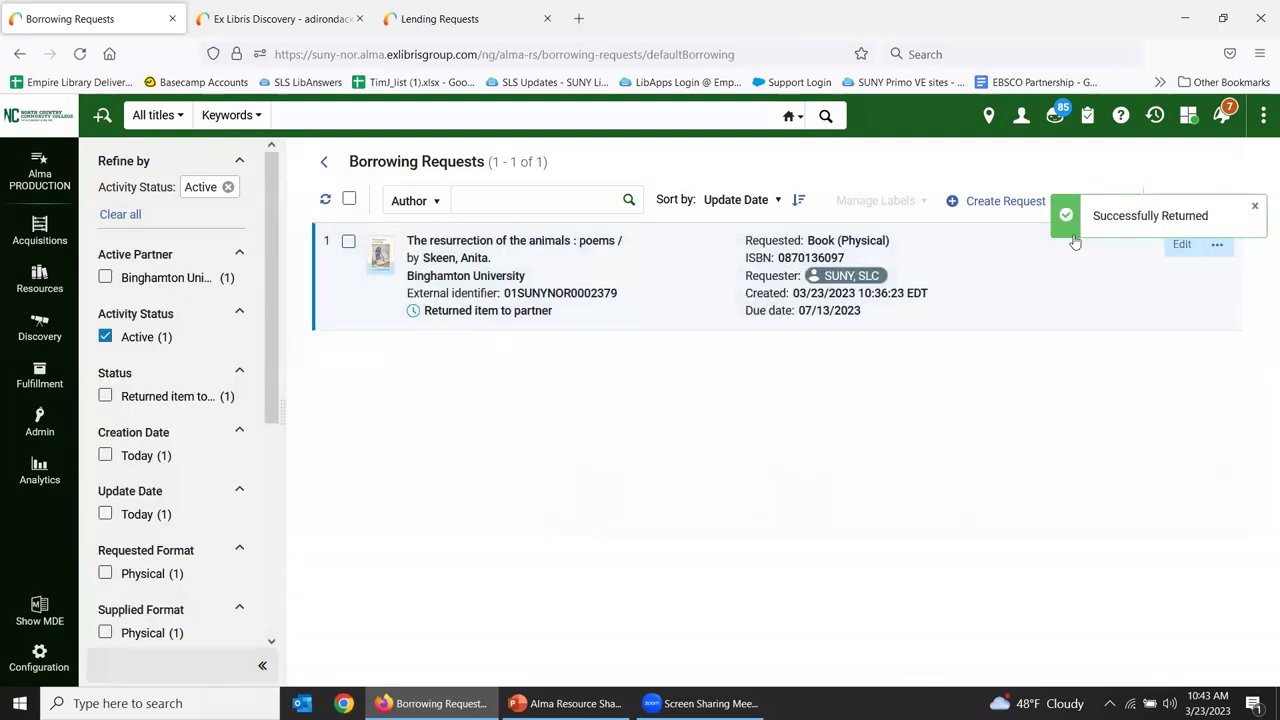
click(1257, 207)
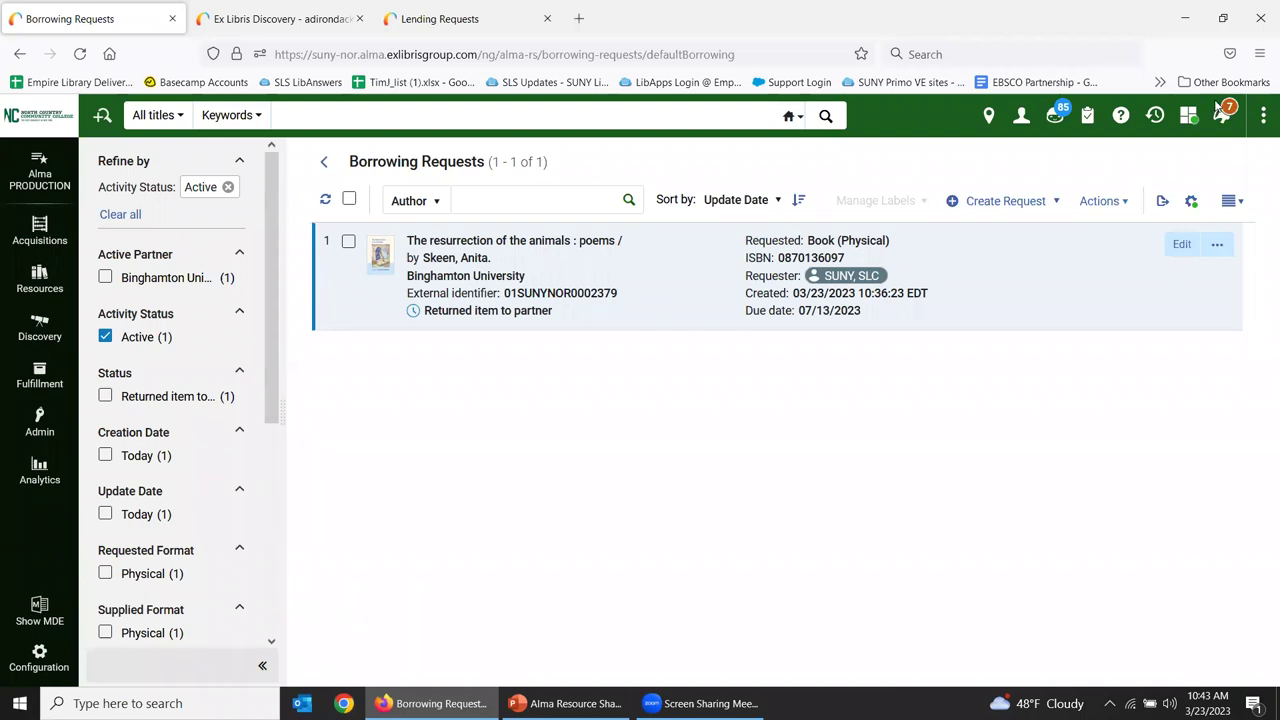
- Refresh the lender's Lending Requests list to check the poems request status
key(ctrl+3)
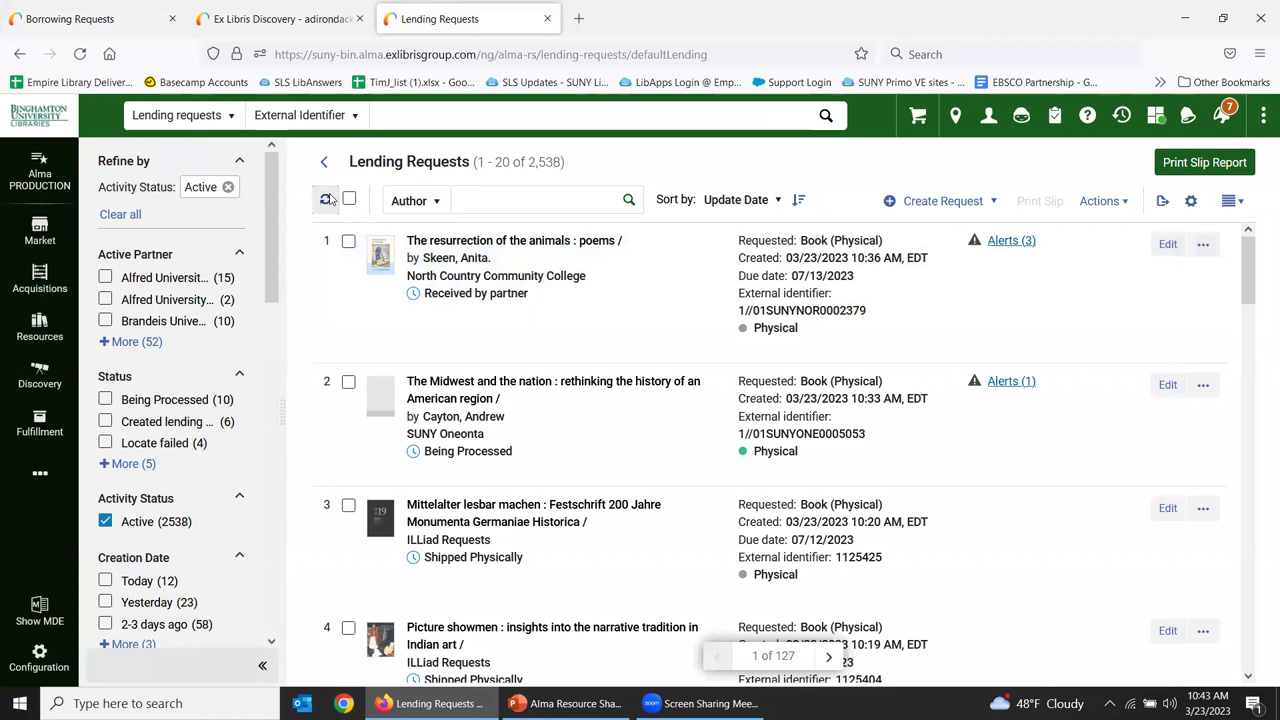
click(326, 199)
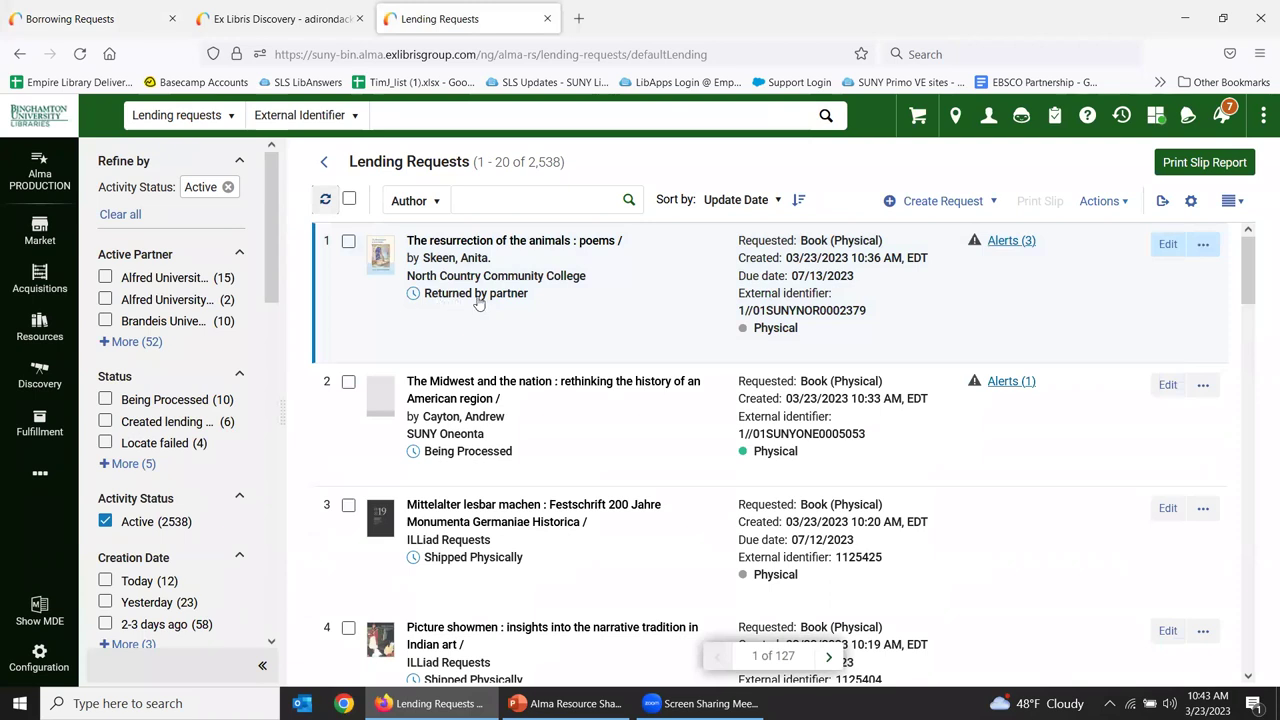
key(ctrl+Tab)
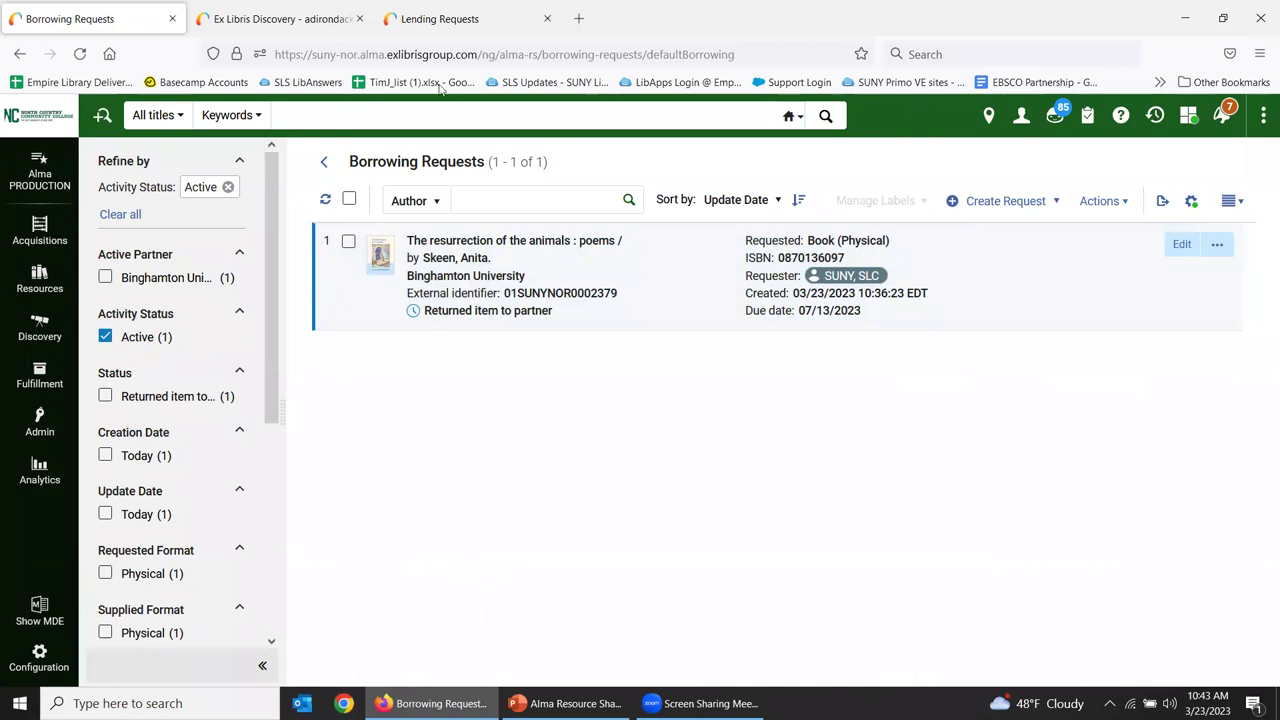
click(427, 24)
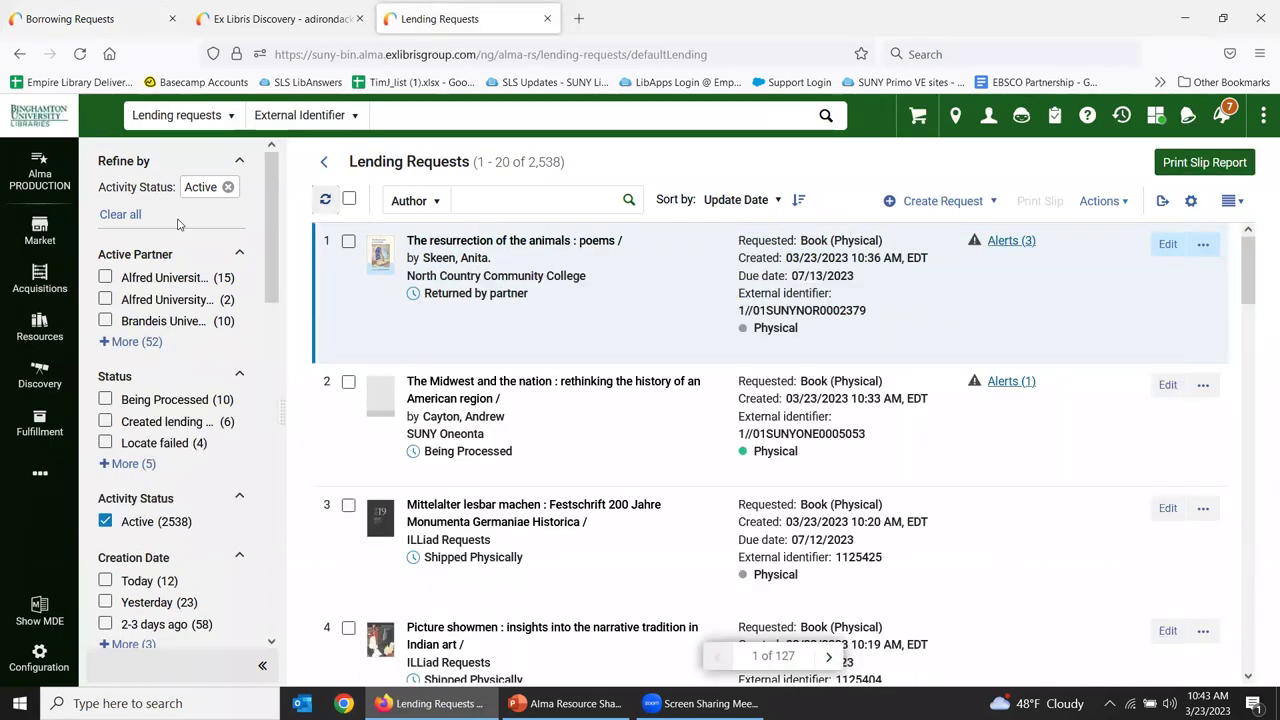
click(40, 423)
click(160, 243)
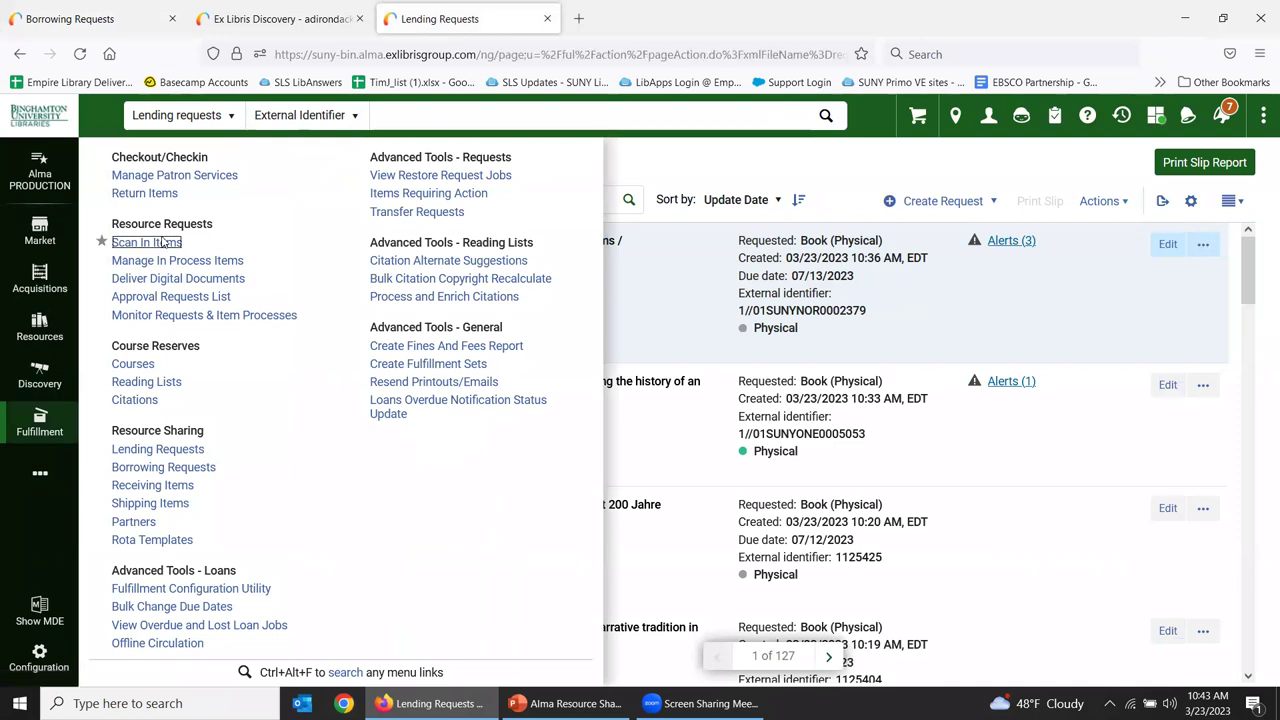
text(39091015698248)
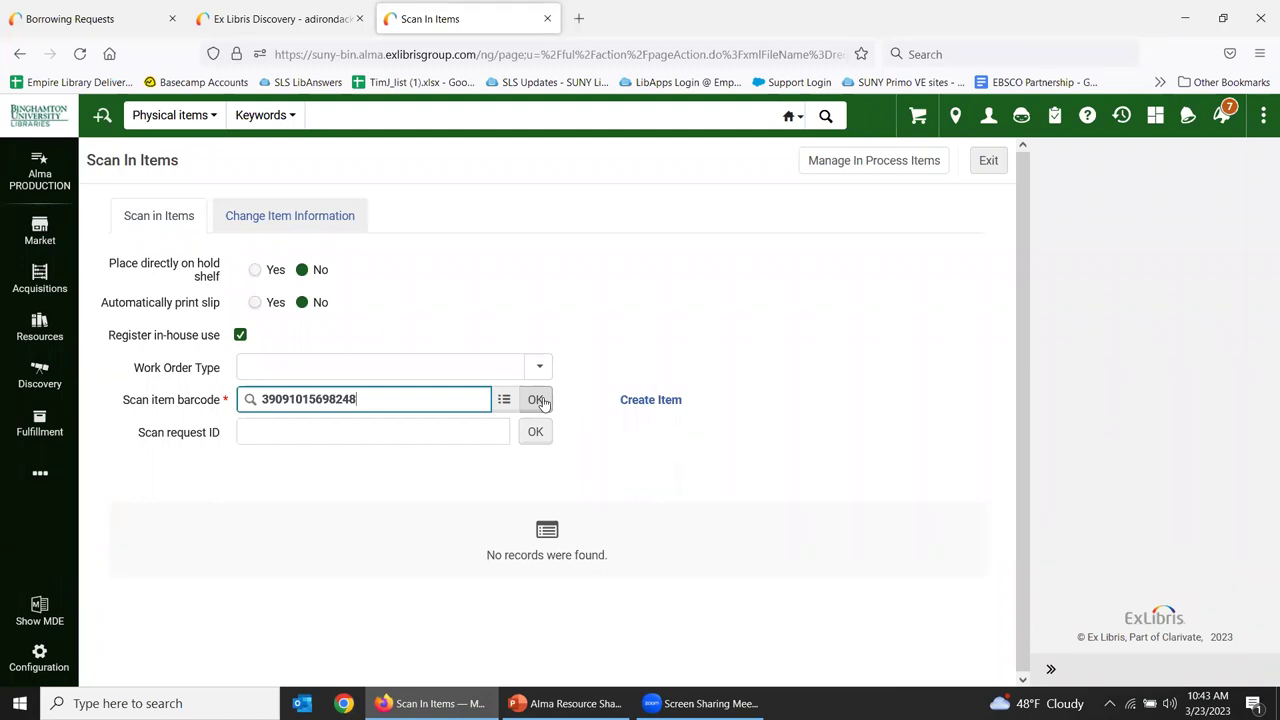
click(539, 400)
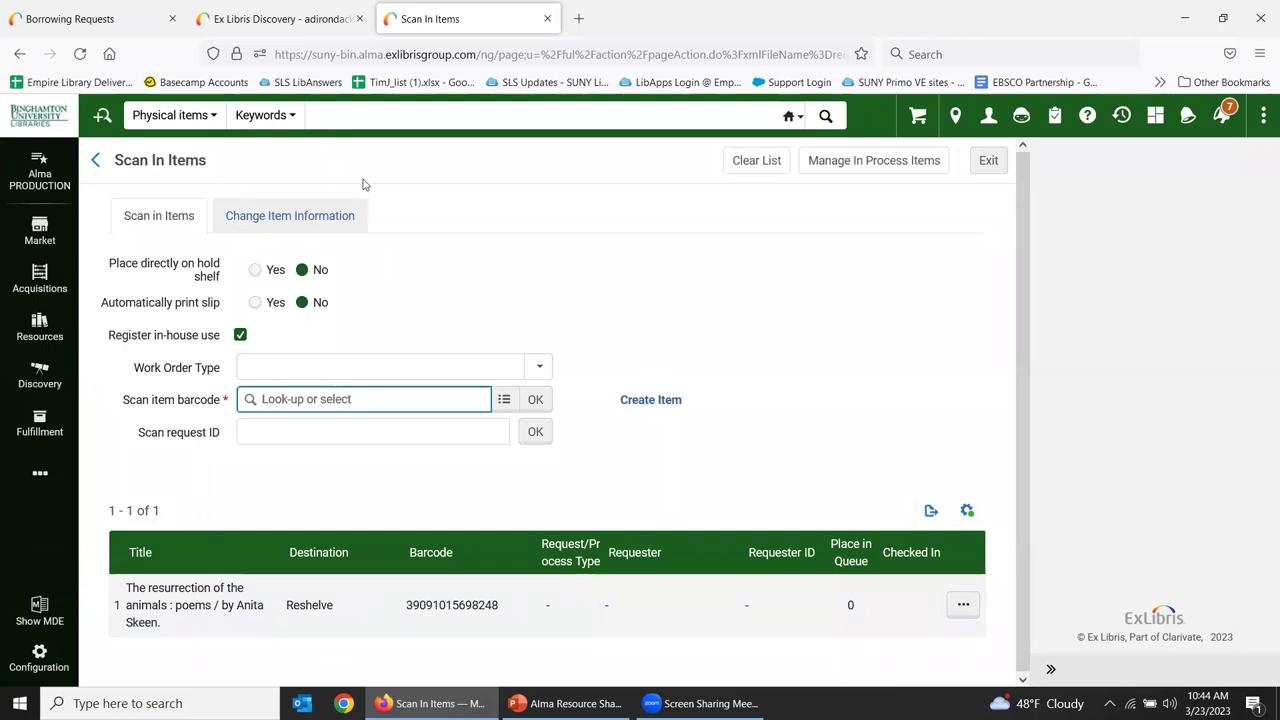
click(70, 18)
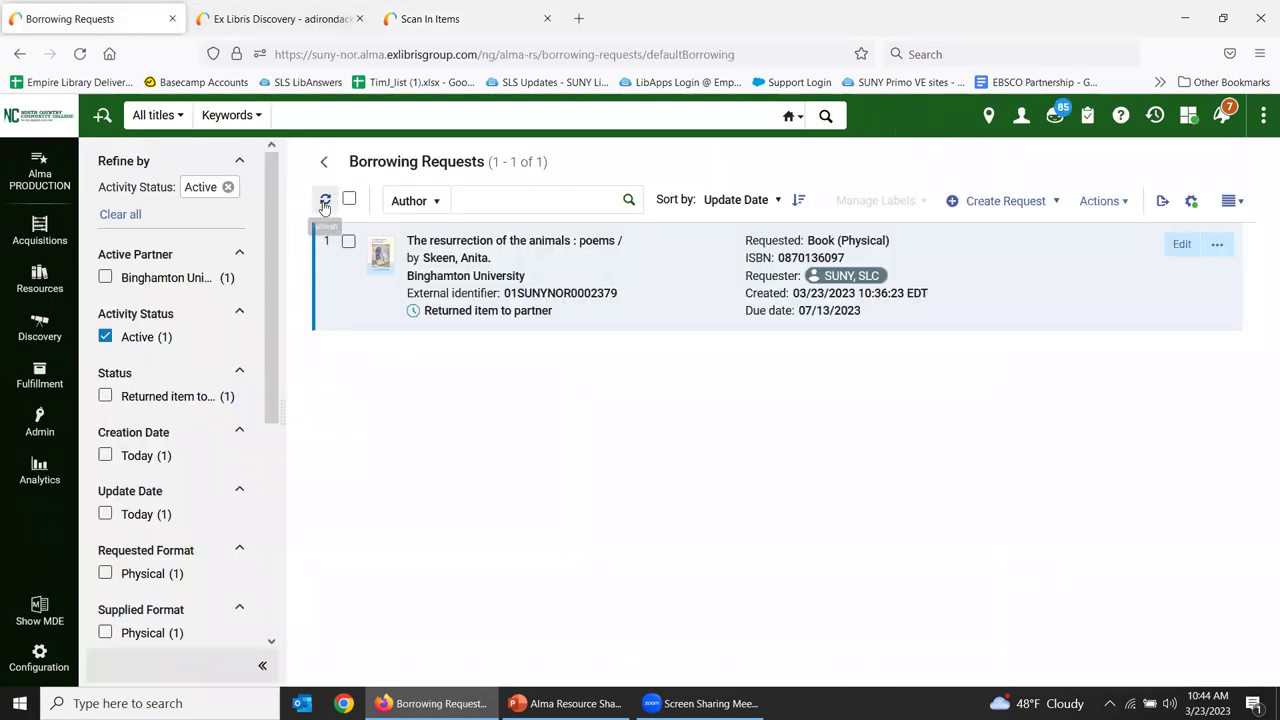
click(325, 203)
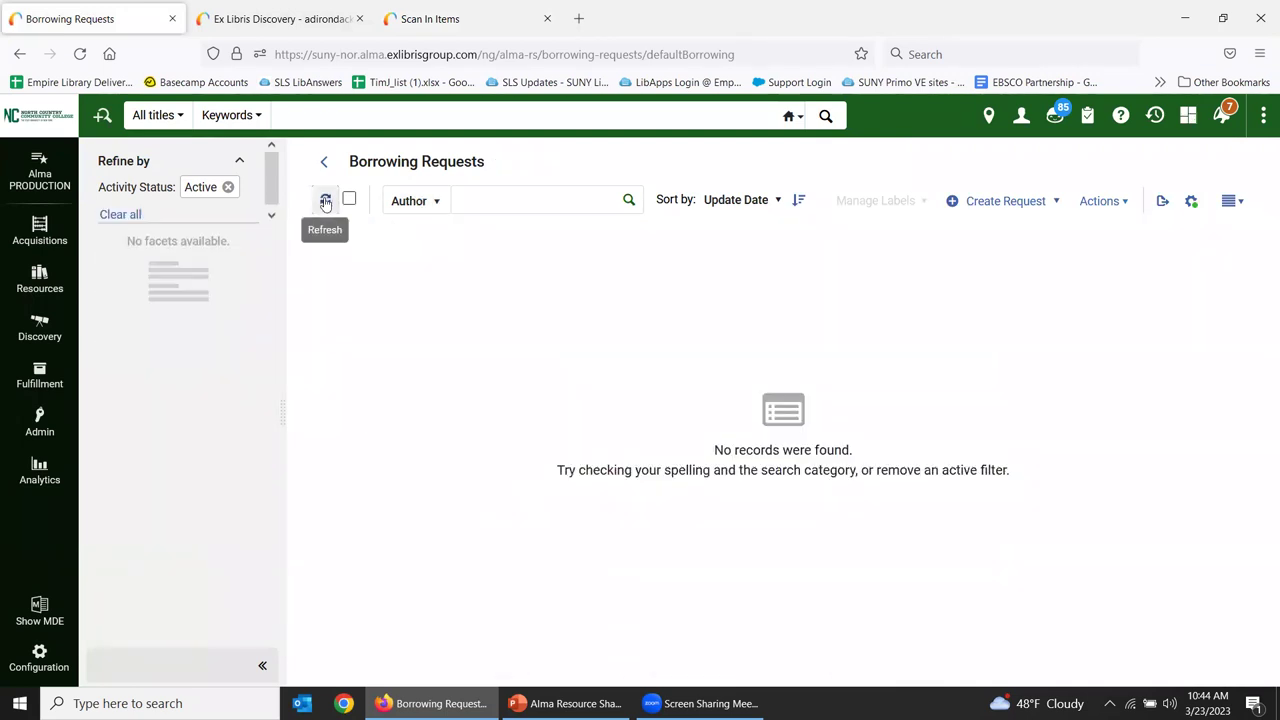